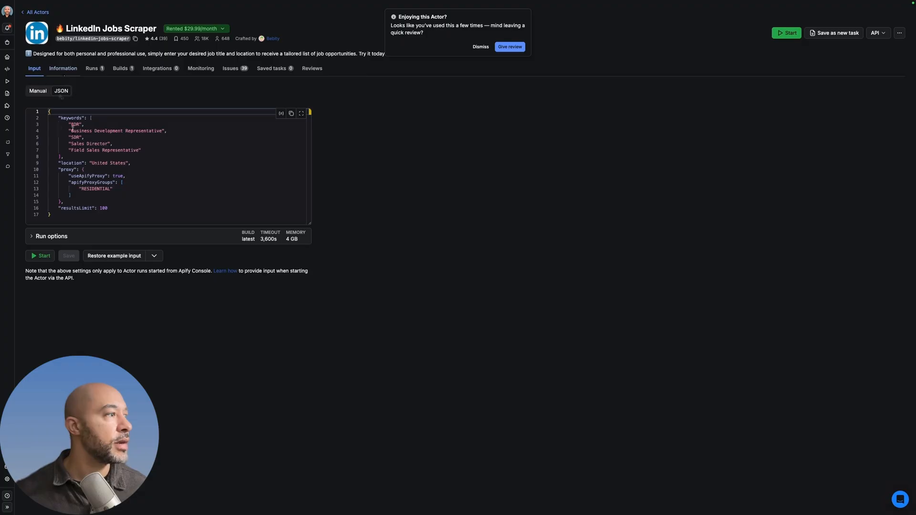
Examine the LinkedIn Jobs Scraper's JSON input, covering keywords, location and results limit, and its manual input form.
left_click(72, 129)
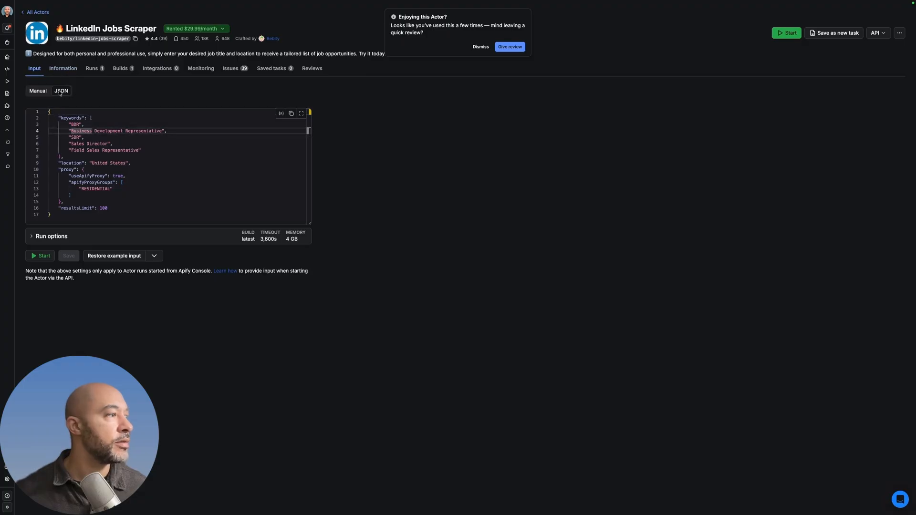
key("ctrl+a")
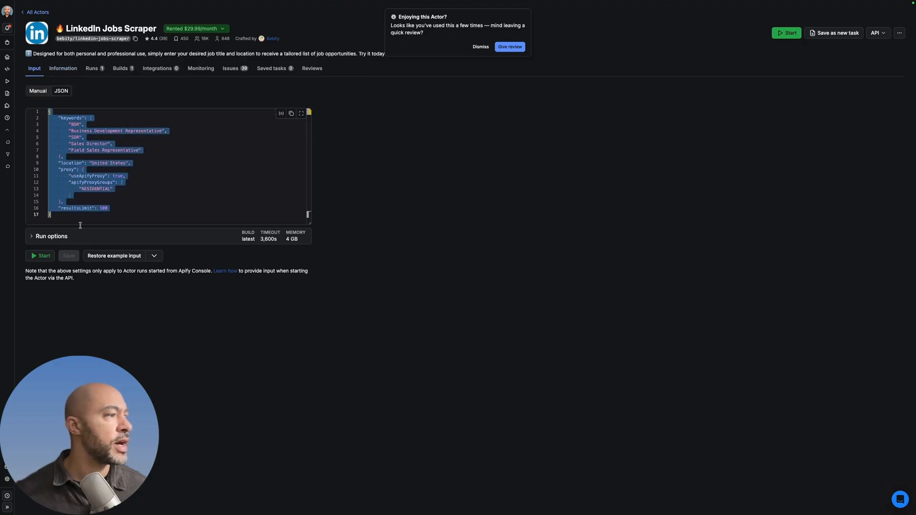
left_click(68, 157)
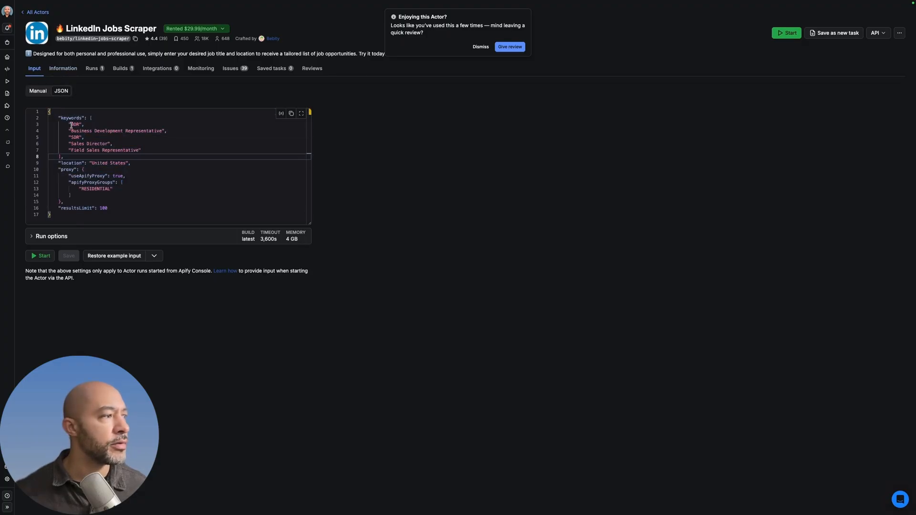
left_click_drag(71, 130, 160, 130)
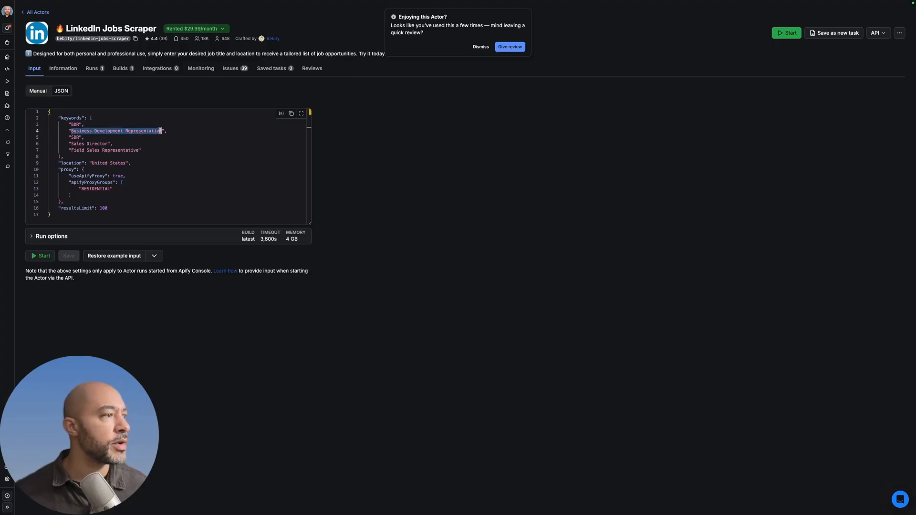
left_click_drag(72, 137, 131, 163)
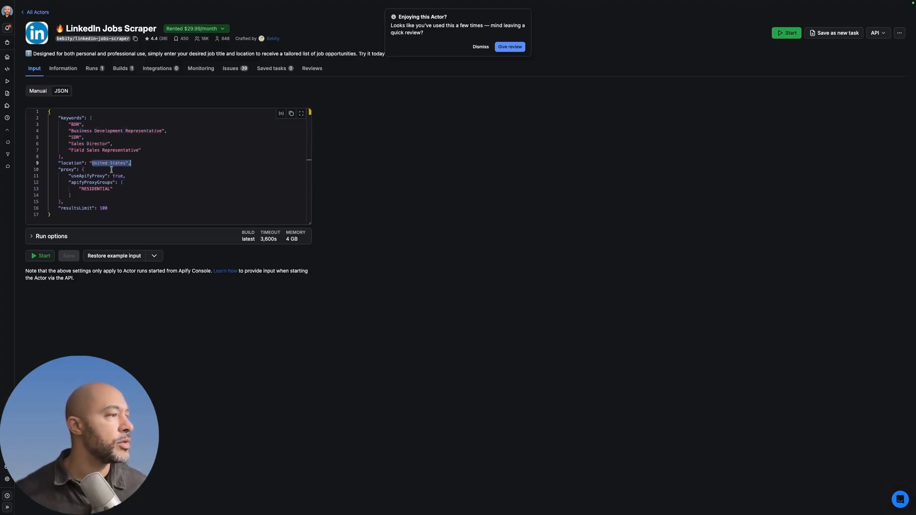
left_click(100, 208)
left_click(34, 94)
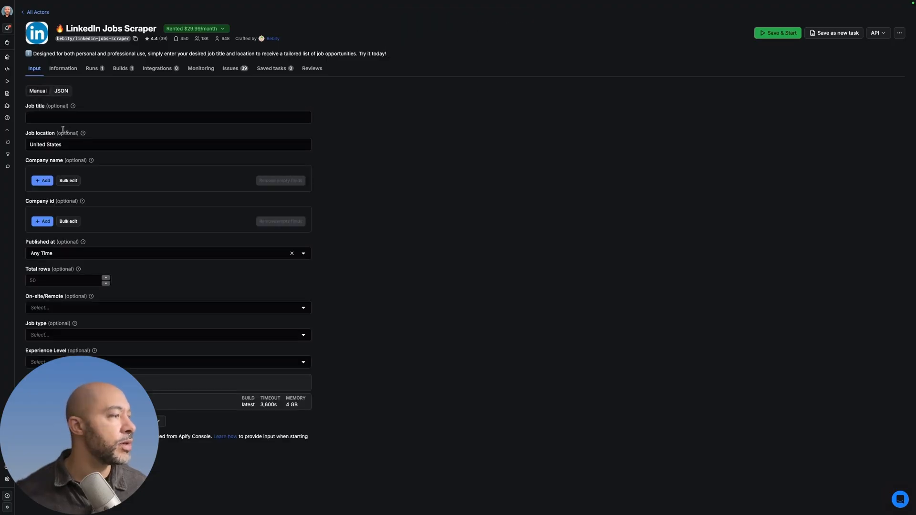
left_click(44, 119)
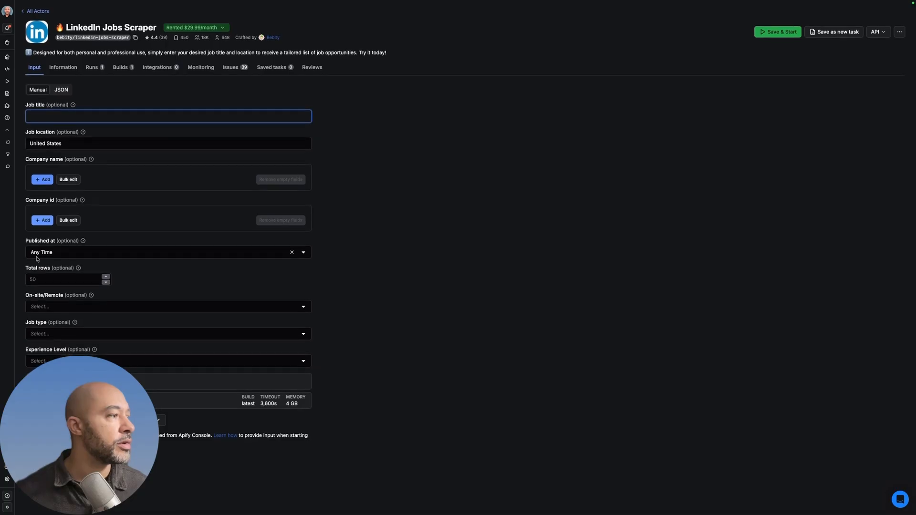
Open the scraper's finished run, copy its run ID and look through the scraped jobs output.
left_click(91, 69)
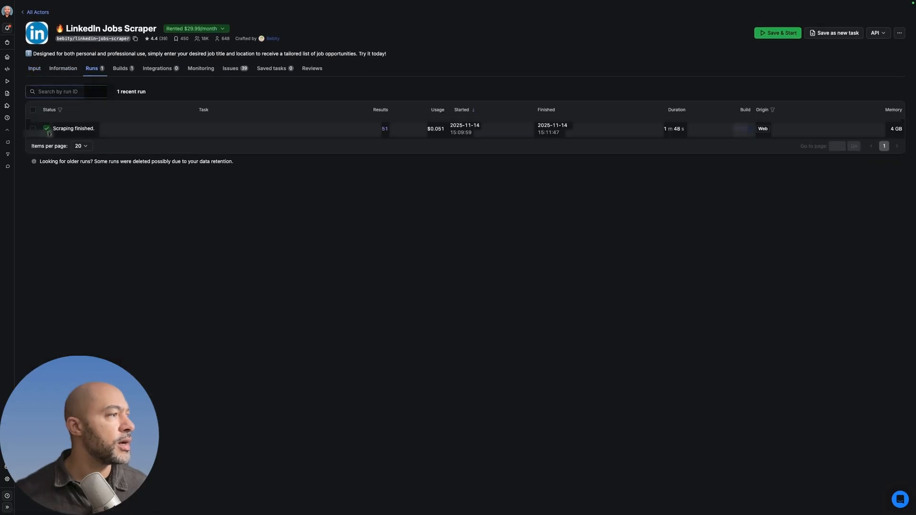
left_click(71, 129)
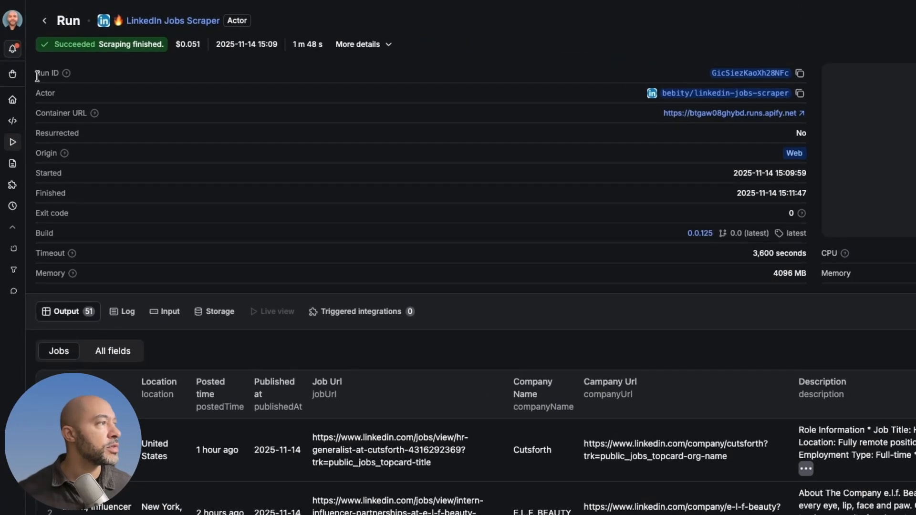
left_click_drag(20, 41, 33, 44)
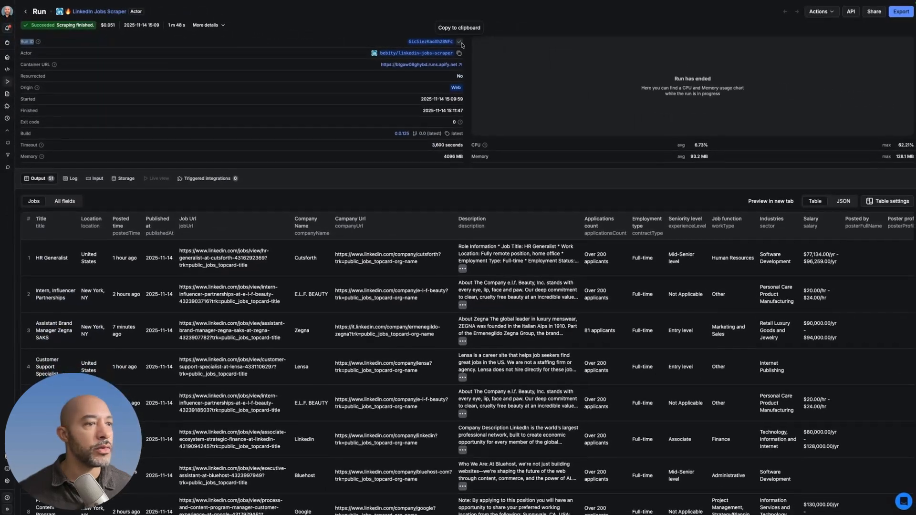
scroll(201, 270, "down", 5)
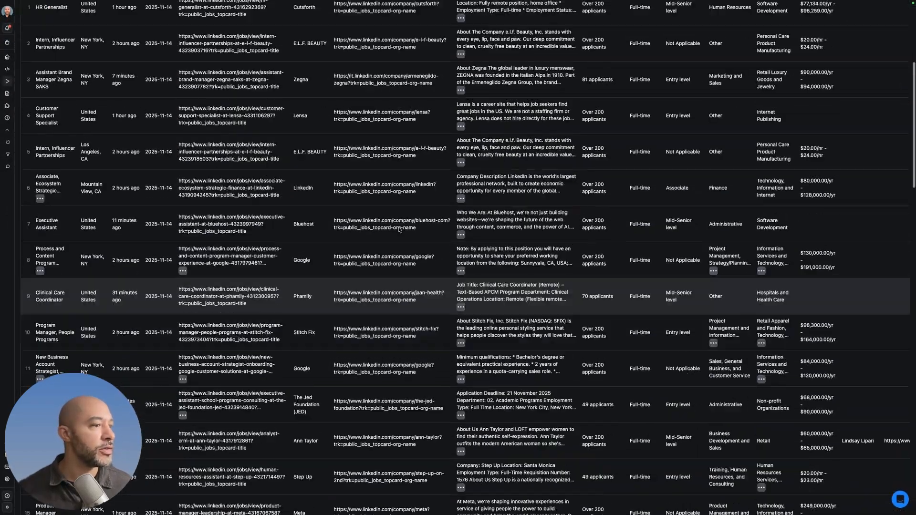
scroll(161, 317, "up", 5)
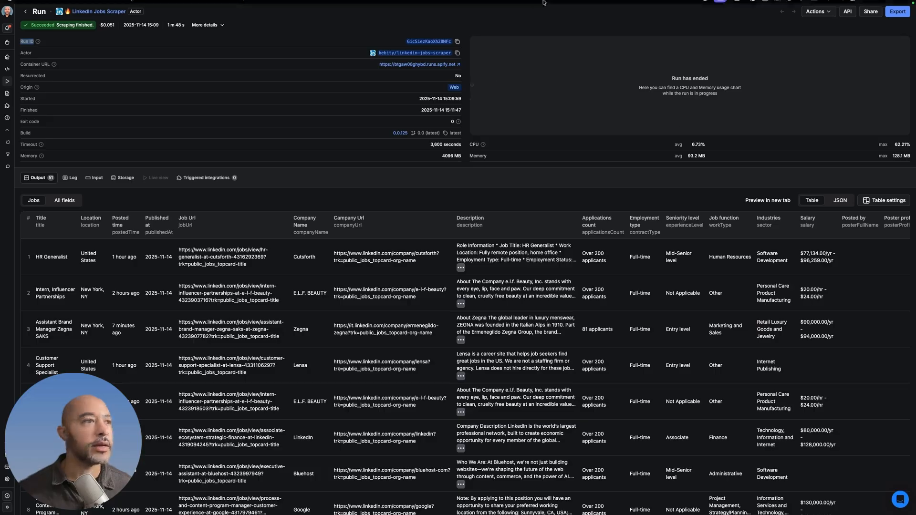
Switch to the Clay table and start an "Import data from Apify actor" source with the saved Apify account.
left_click(708, 20)
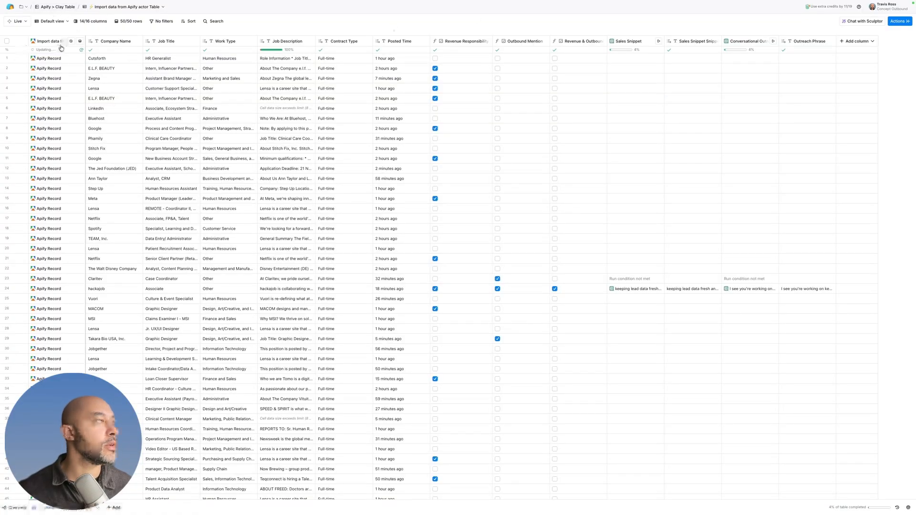
left_click(899, 21)
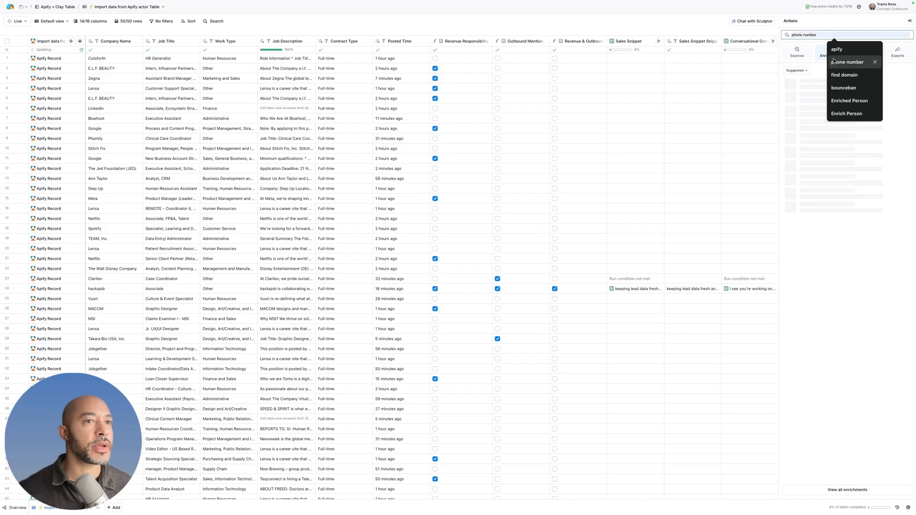
type("import data from apify")
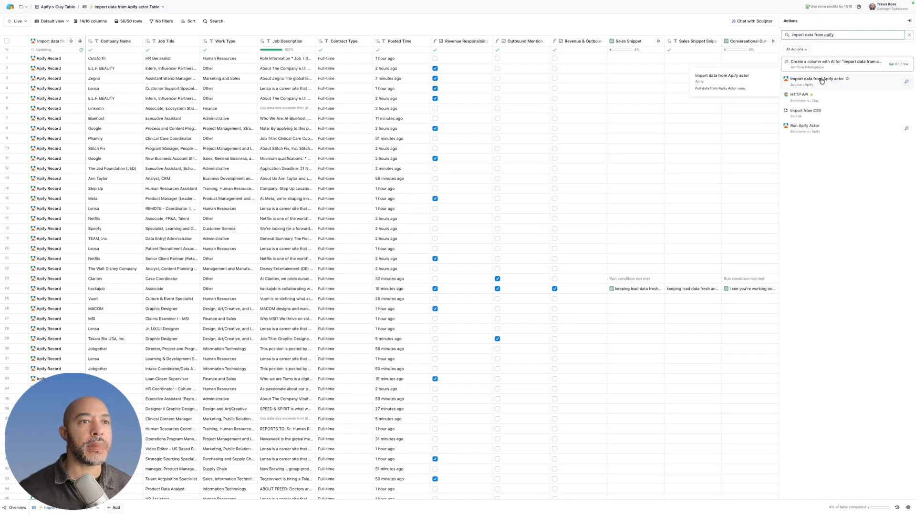
left_click(822, 80)
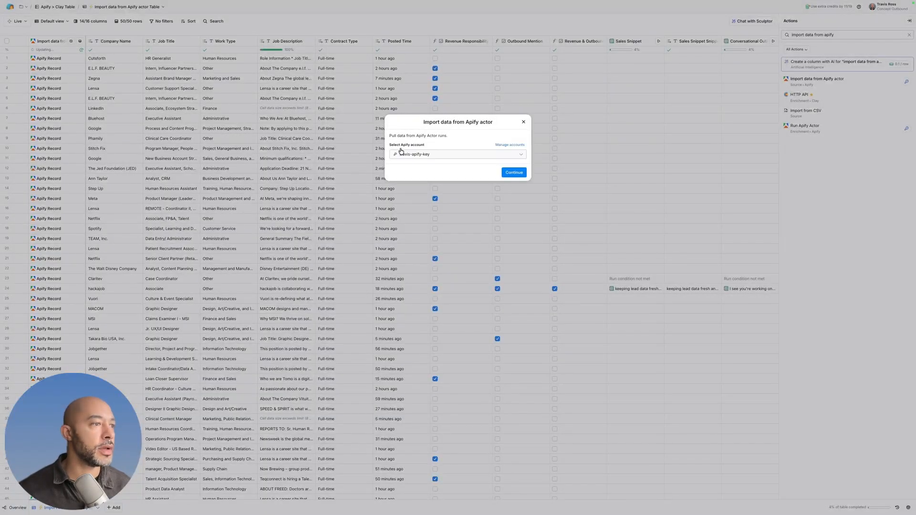
left_click(513, 173)
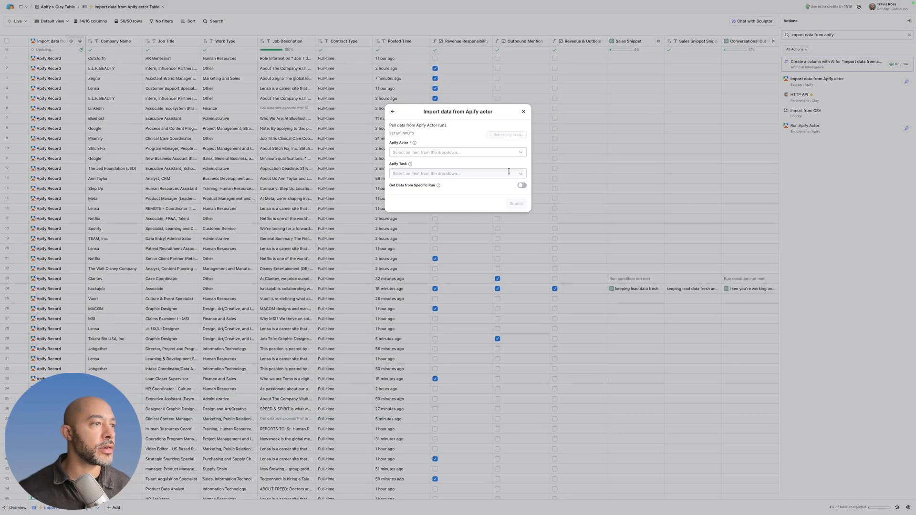
Try out the import settings with actor linkedin-jobs-scraper and specific run 2025-11-14T13:09:59.138Z, and close the dialog without submitting.
left_click(406, 152)
left_click(402, 163)
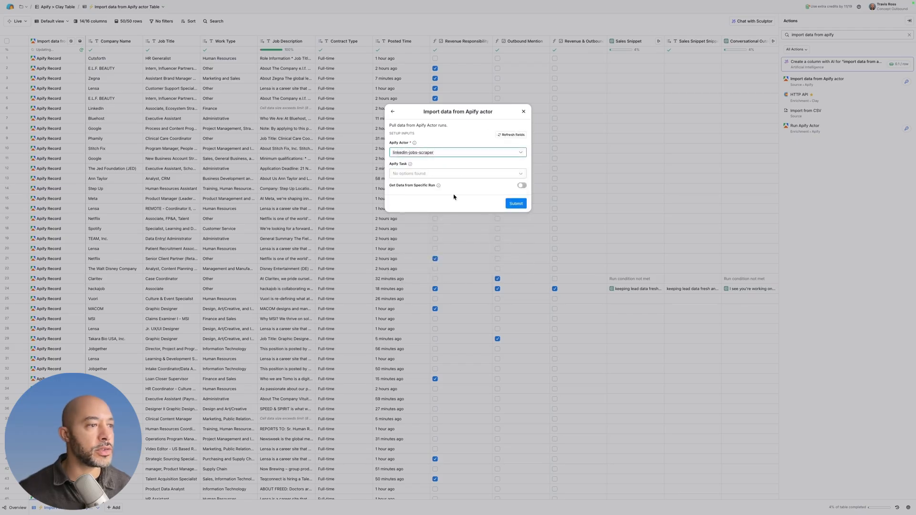
left_click(521, 185)
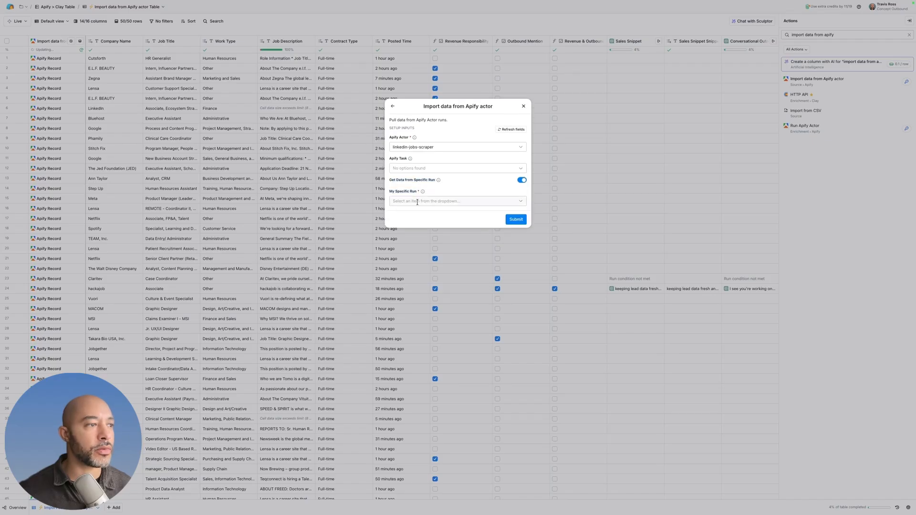
left_click(417, 203)
type("GicSiezKjoXh28NFc")
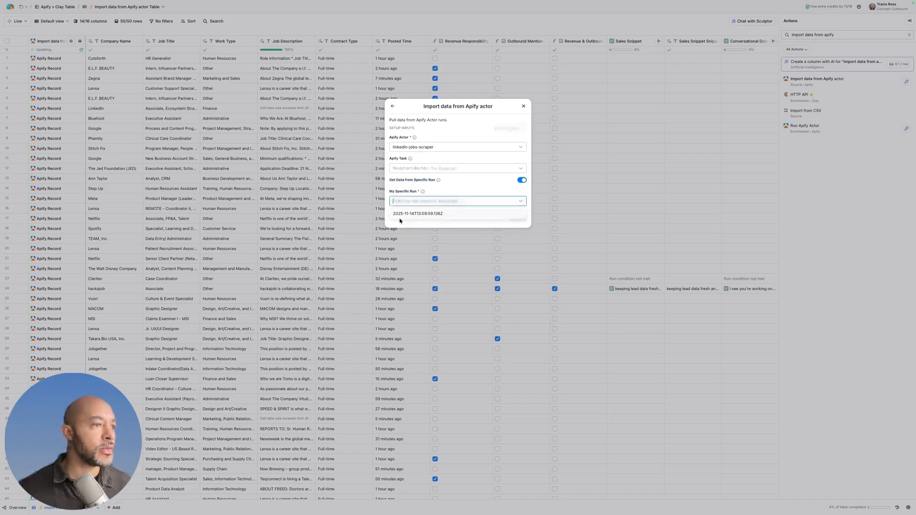
left_click(420, 214)
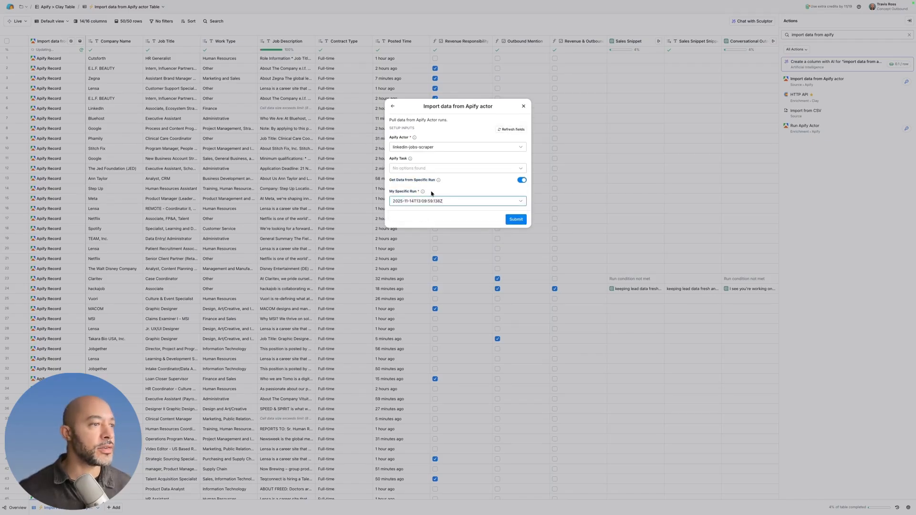
left_click(523, 107)
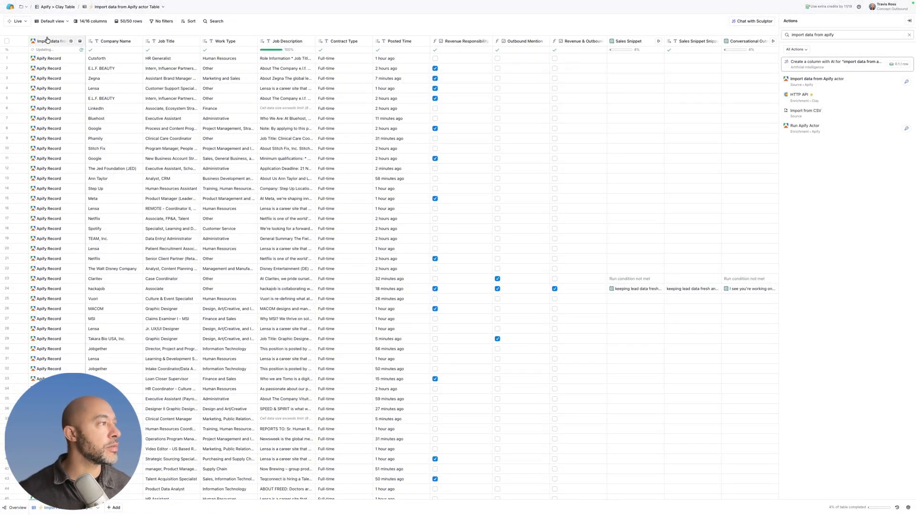
Examine the existing Apify source's actor ID and specific run ID in Clay against the run details in Apify.
left_click(48, 40)
left_click(48, 55)
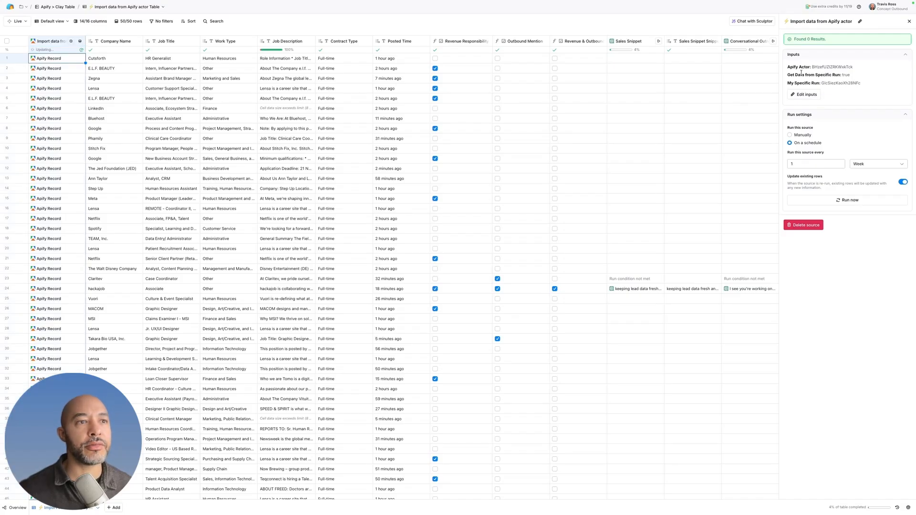
left_click_drag(812, 66, 847, 67)
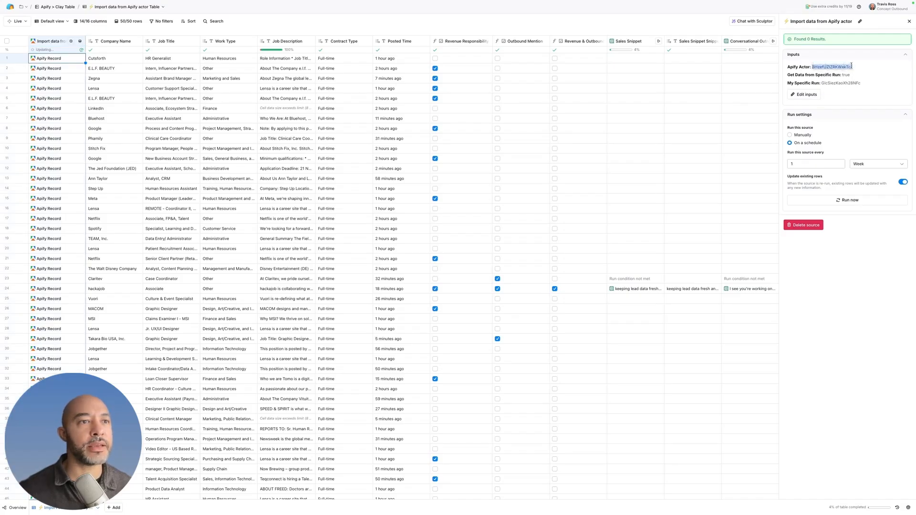
mouse_move(697, 2)
left_click(645, 19)
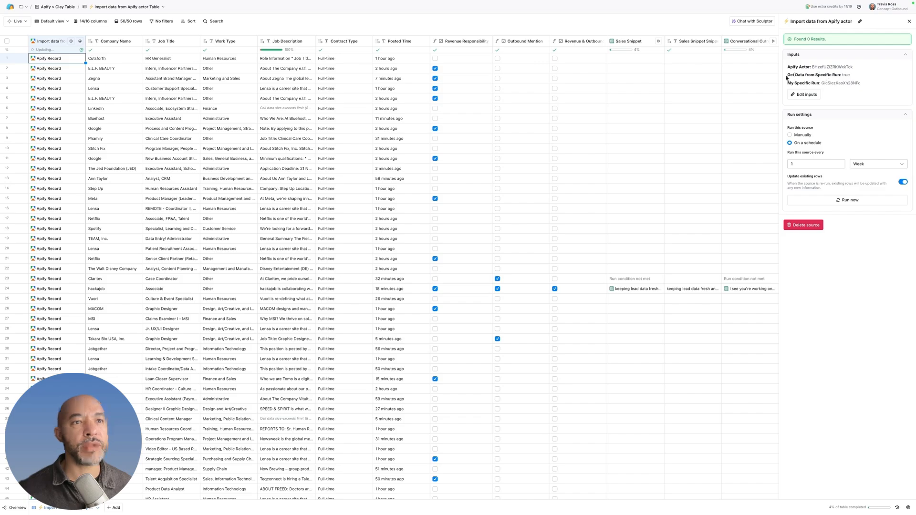
left_click_drag(787, 76, 848, 83)
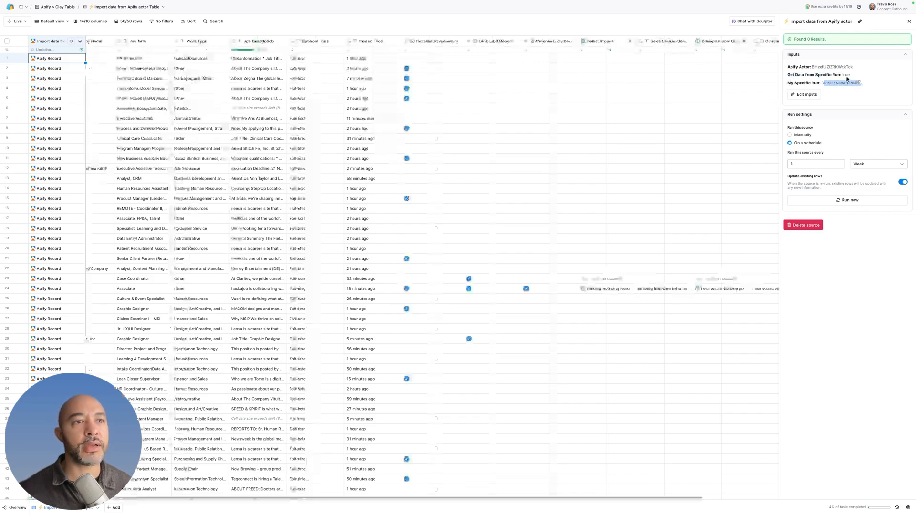
left_click(642, 8)
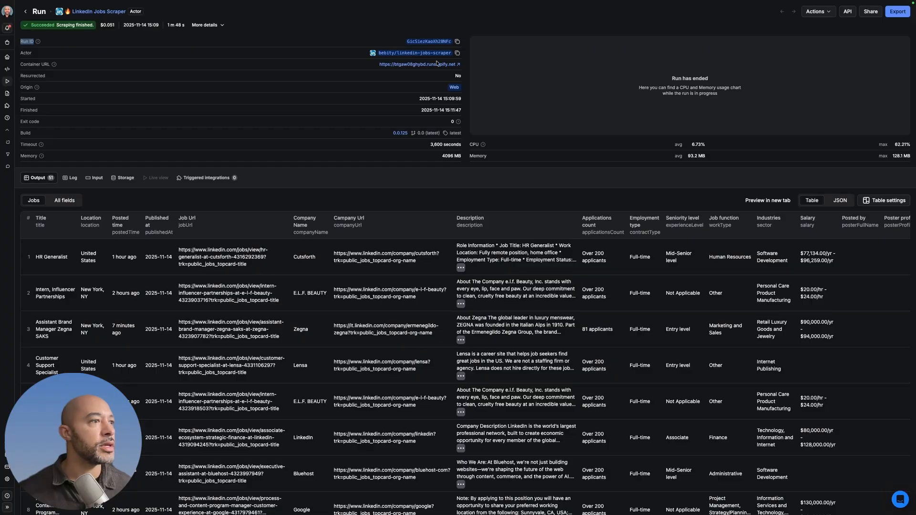
mouse_move(737, 1)
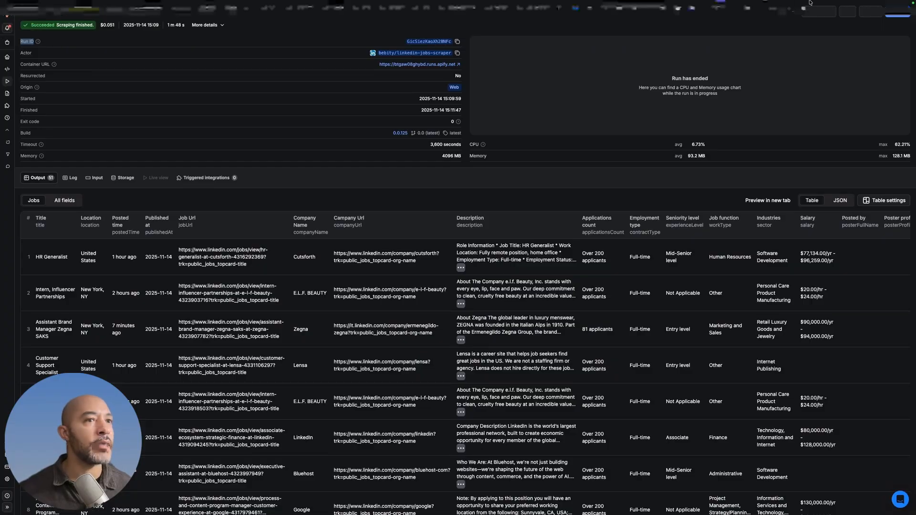
left_click(714, 17)
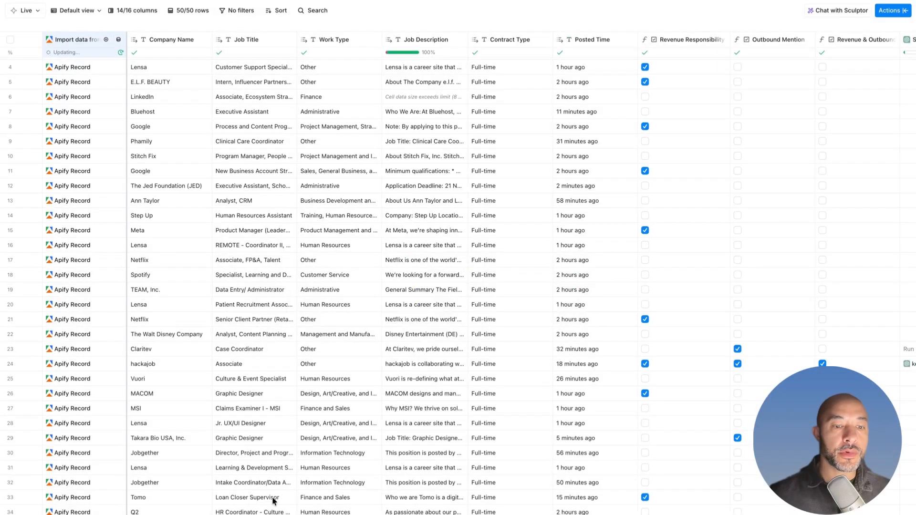
Start a new table, search its sources for "IMPORT FROM APIFY", and choose Import data from Apify actor with the saved Apify account.
mouse_move(287, 510)
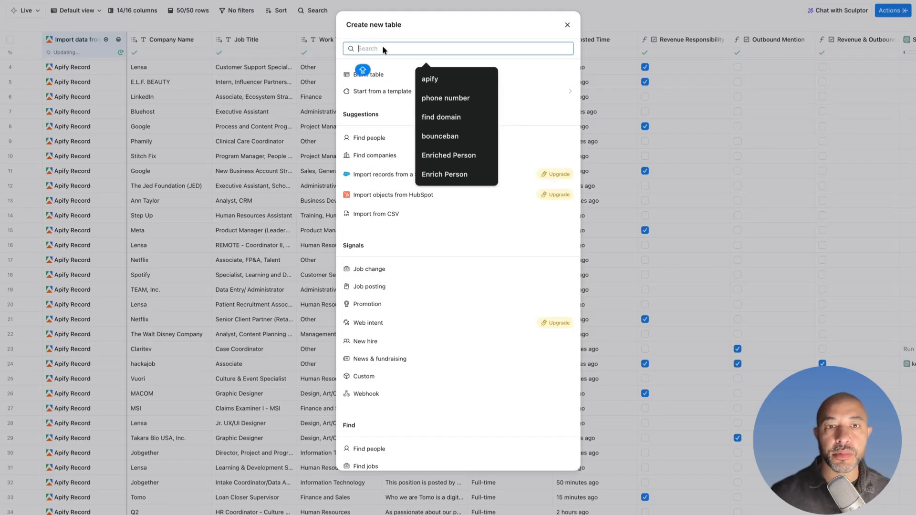
type("IN")
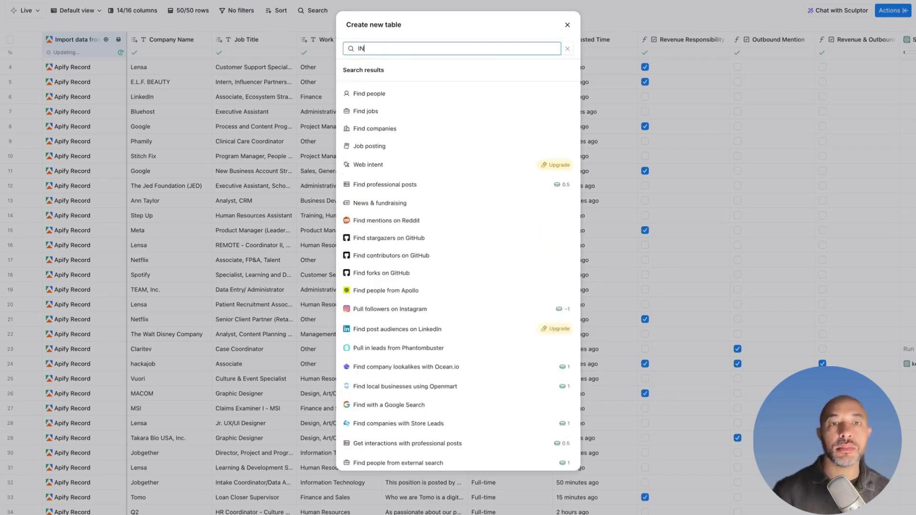
type("PORT FROM APIFY")
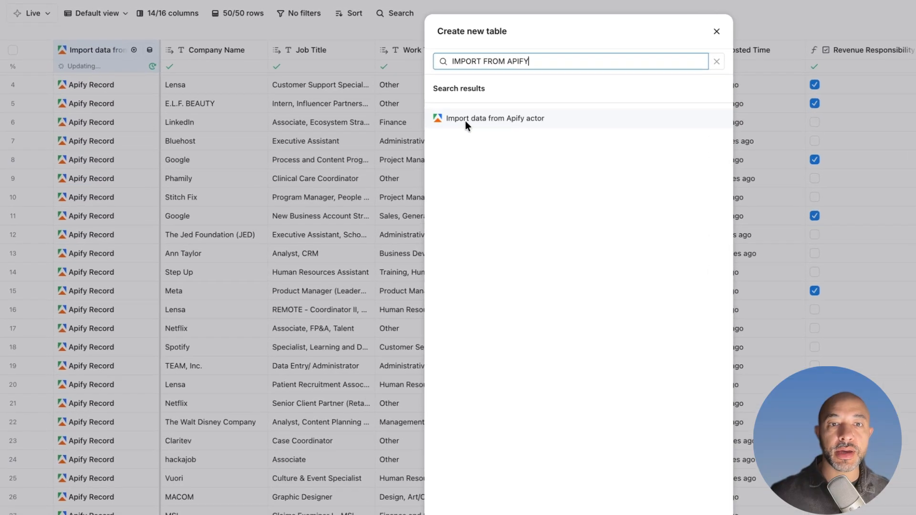
left_click(465, 123)
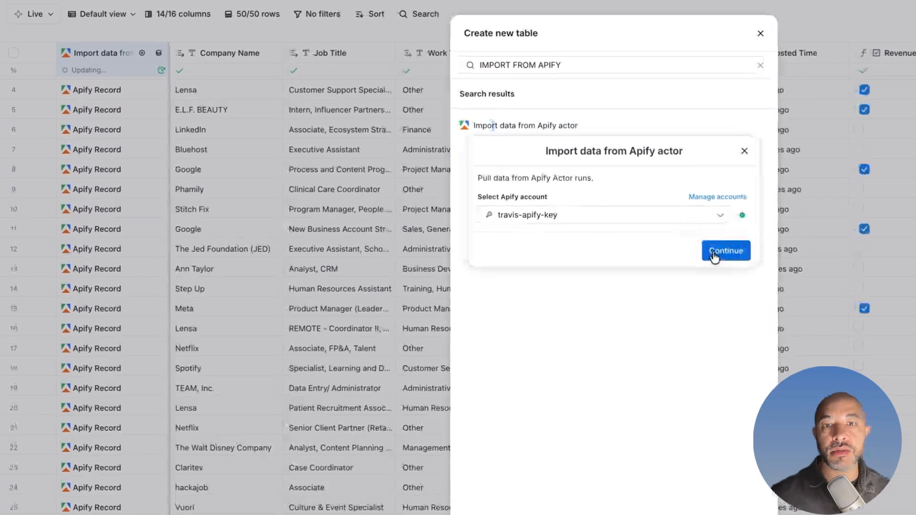
left_click(740, 248)
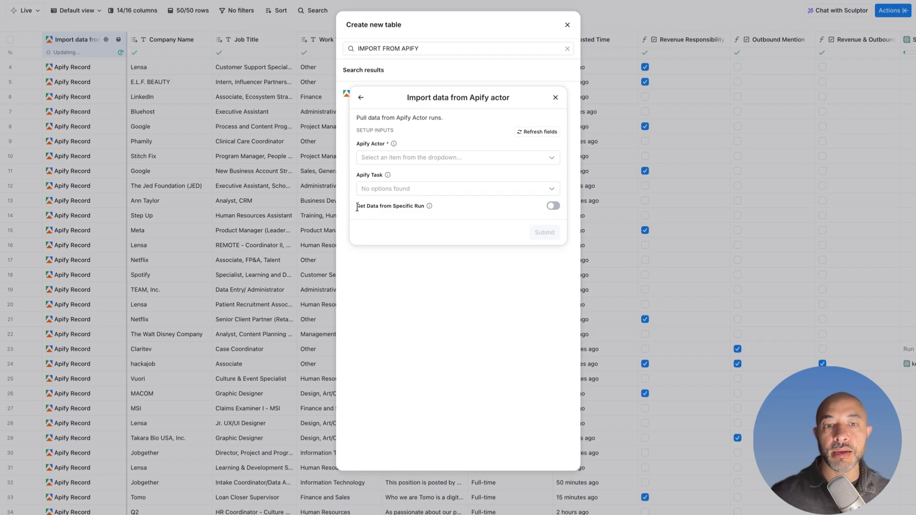
Set the import to actor linkedin-jobs-scraper, enable Get Data from Specific Run, choose run 2025-11-14T13:09:59.138Z, and submit it.
left_click_drag(357, 208, 423, 208)
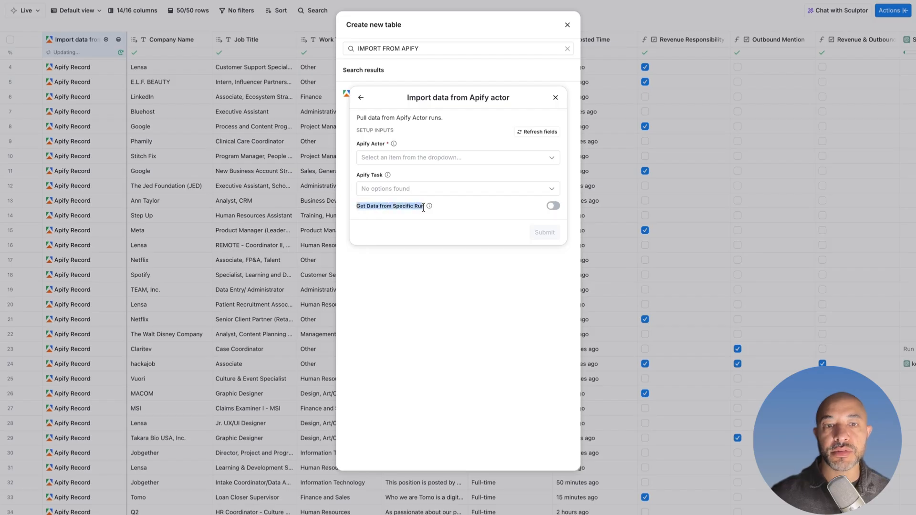
left_click(438, 210)
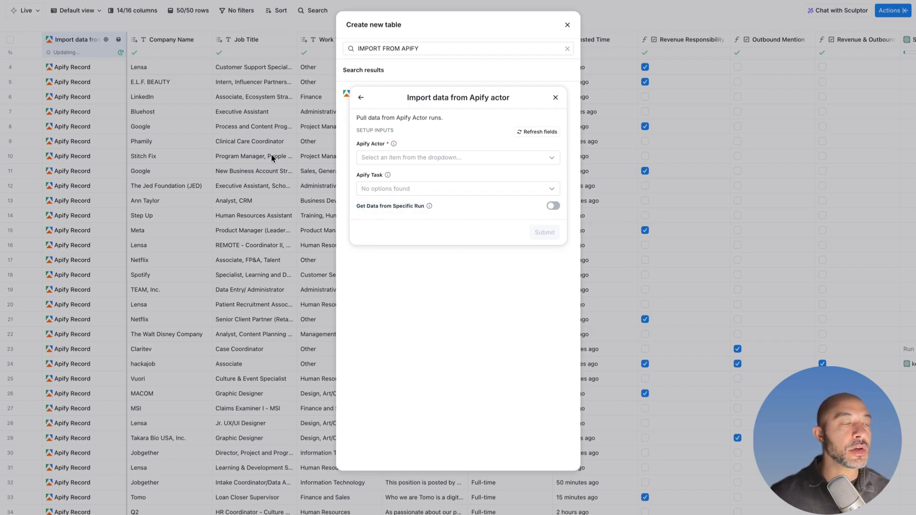
mouse_move(458, 0)
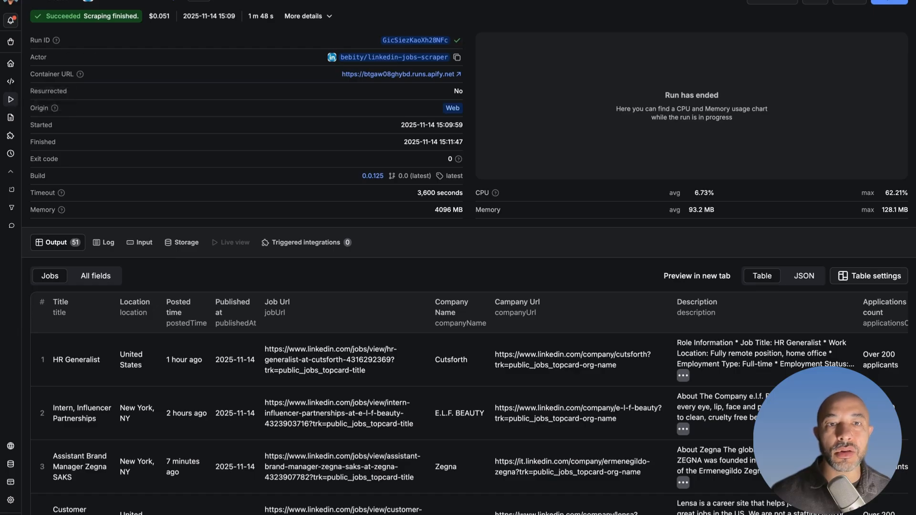
mouse_move(458, 1)
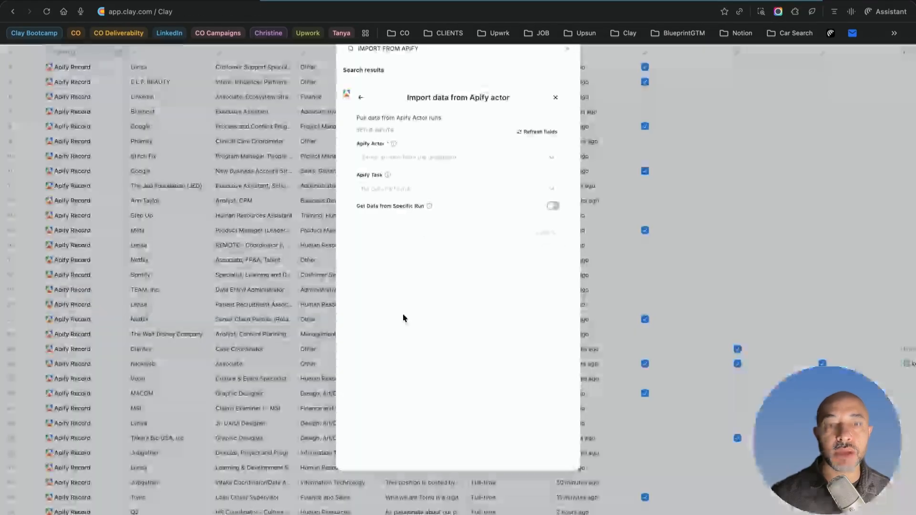
left_click(382, 189)
left_click(554, 207)
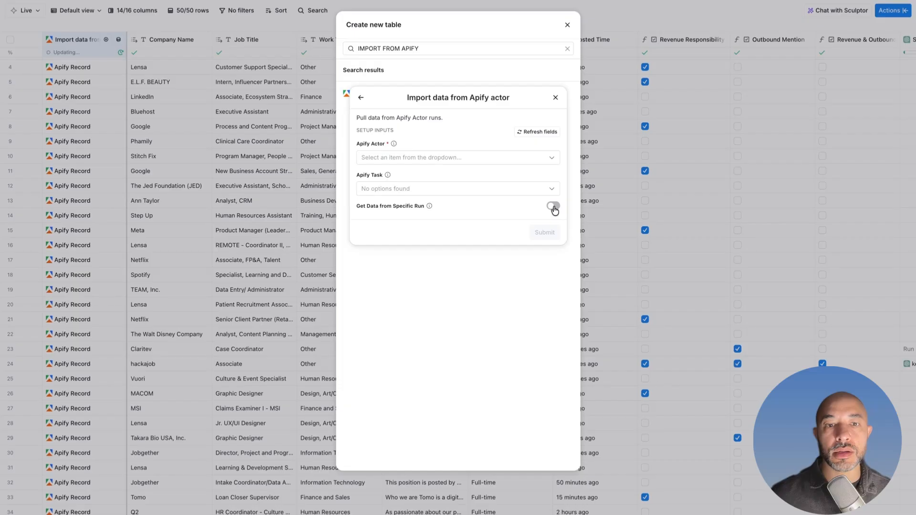
left_click(553, 207)
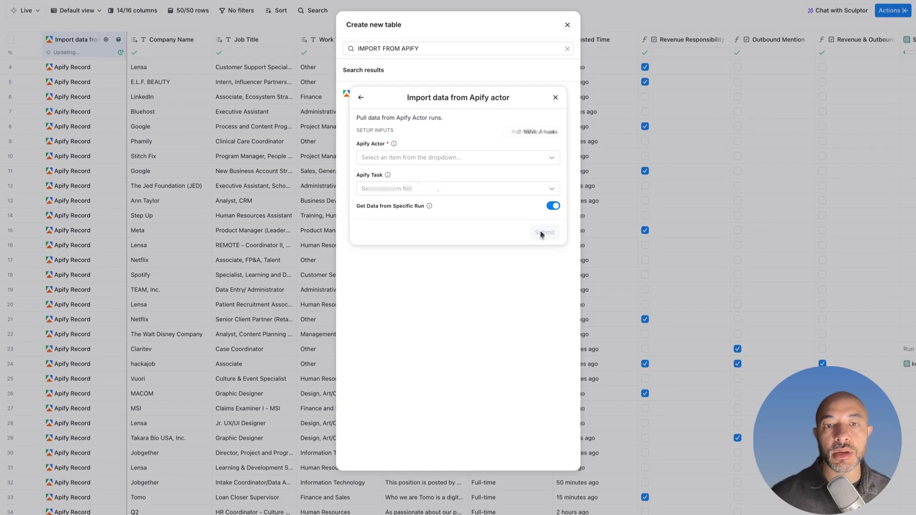
left_click(405, 159)
left_click(377, 203)
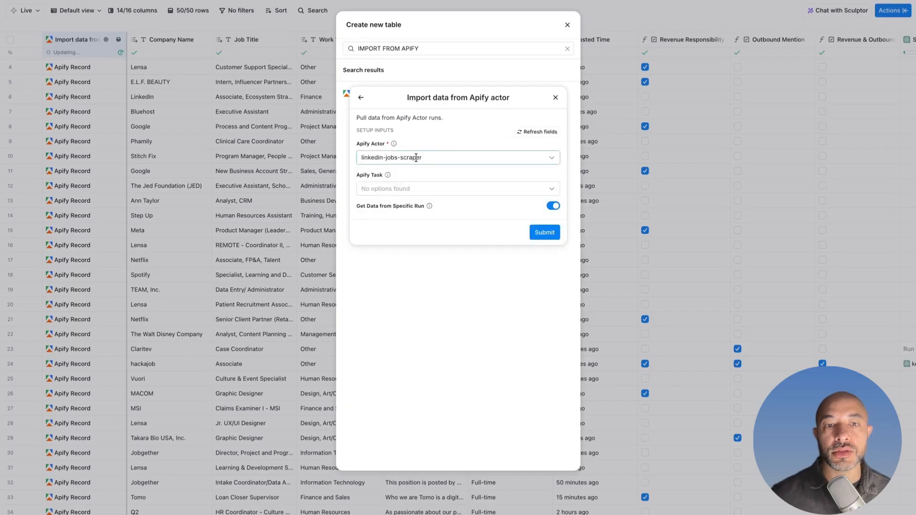
left_click(408, 229)
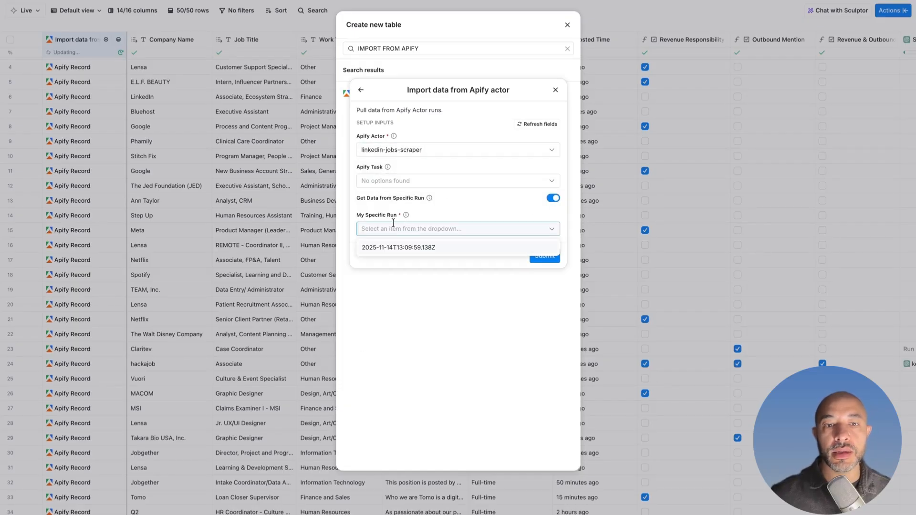
left_click(382, 246)
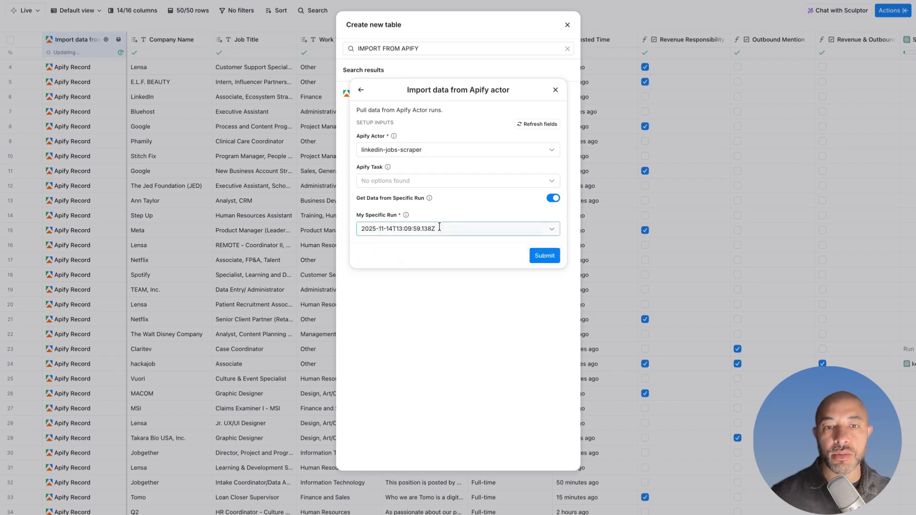
left_click(547, 257)
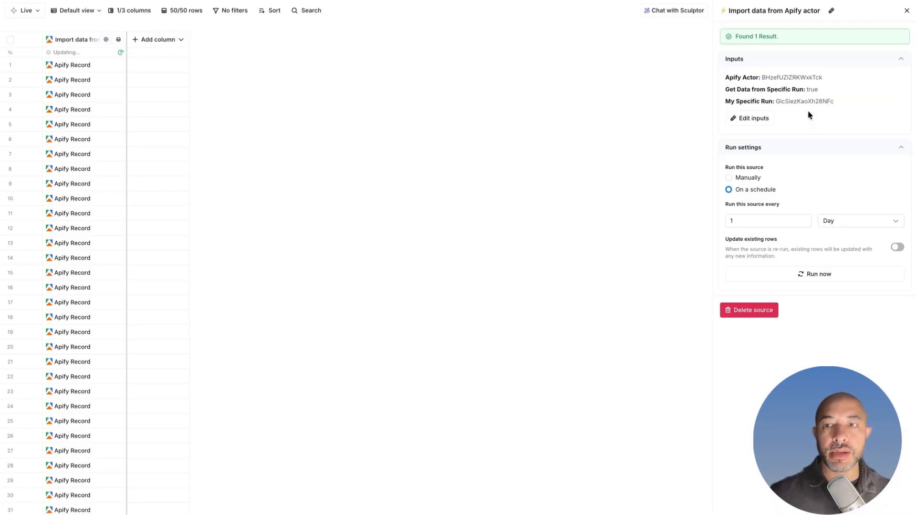
Compare the new source's specific run ID with the run ID in the clipboard history.
key("super+shift+v")
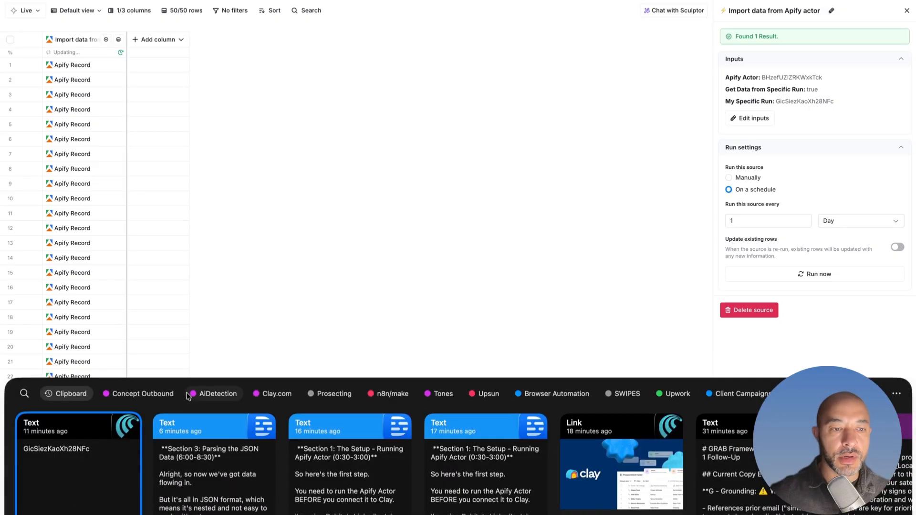
left_click(426, 340)
left_click_drag(725, 101, 843, 105)
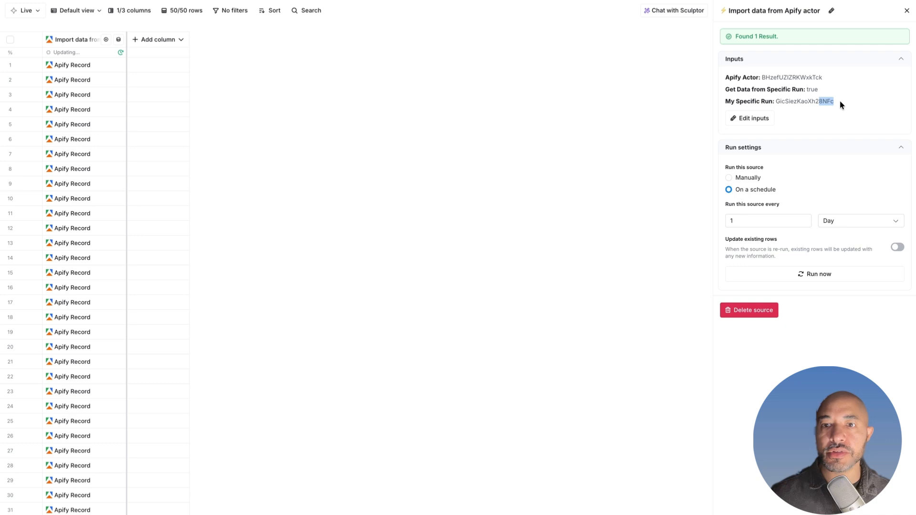
left_click(821, 103)
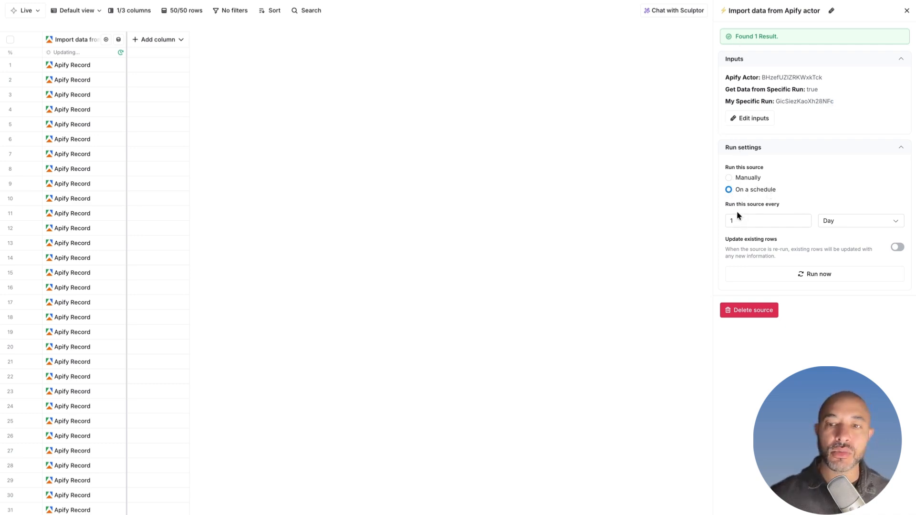
View the source's schedule frequency options without changing them and close the source settings.
left_click(823, 224)
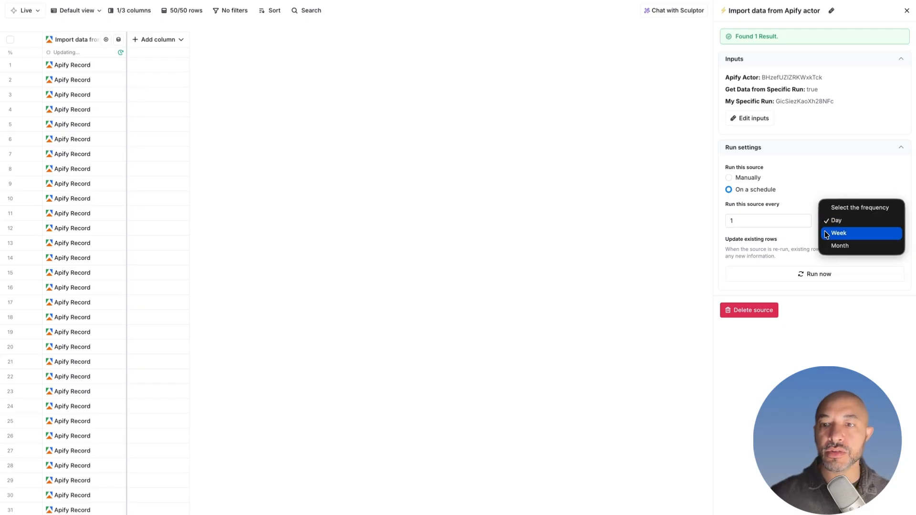
left_click(791, 225)
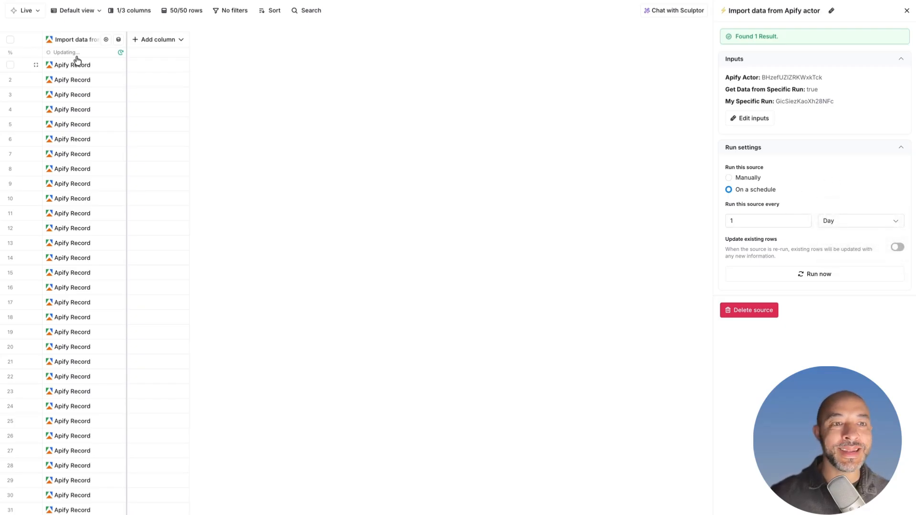
left_click(907, 11)
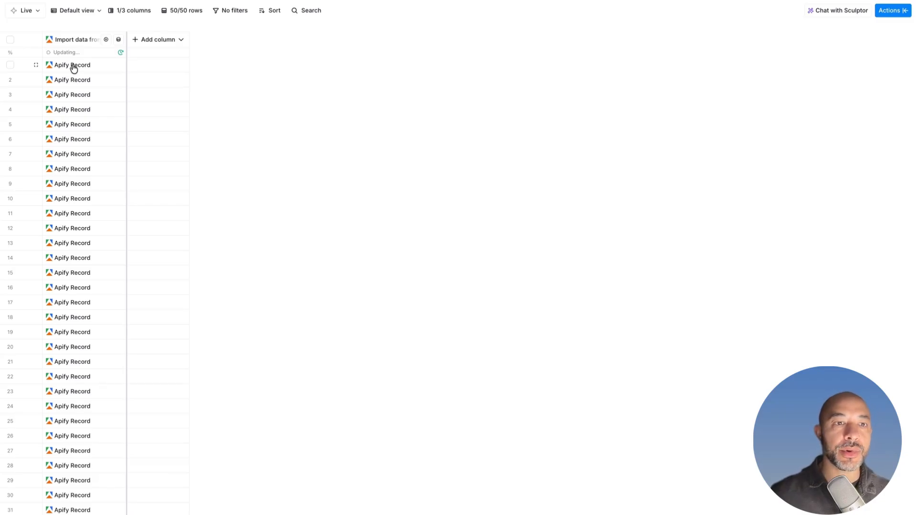
Open the first Apify record's details and add its Title and Sector fields as new columns.
left_click(74, 66)
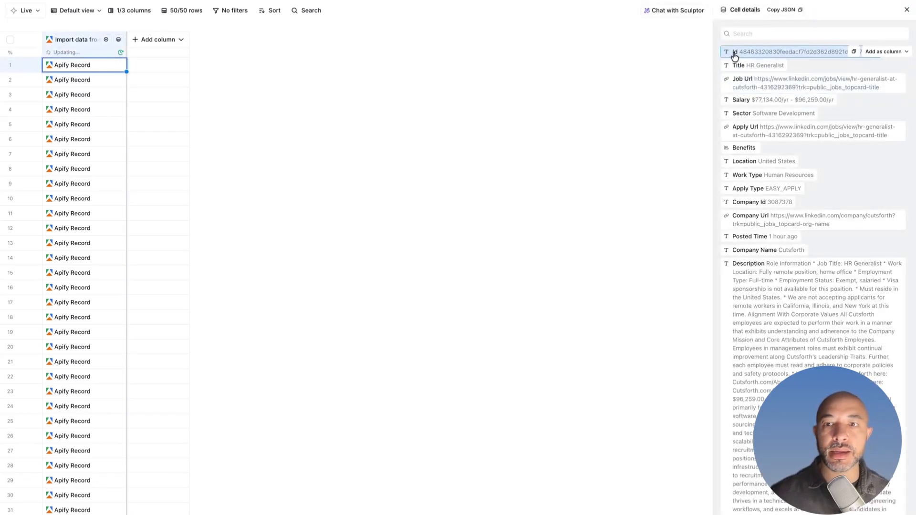
left_click(891, 65)
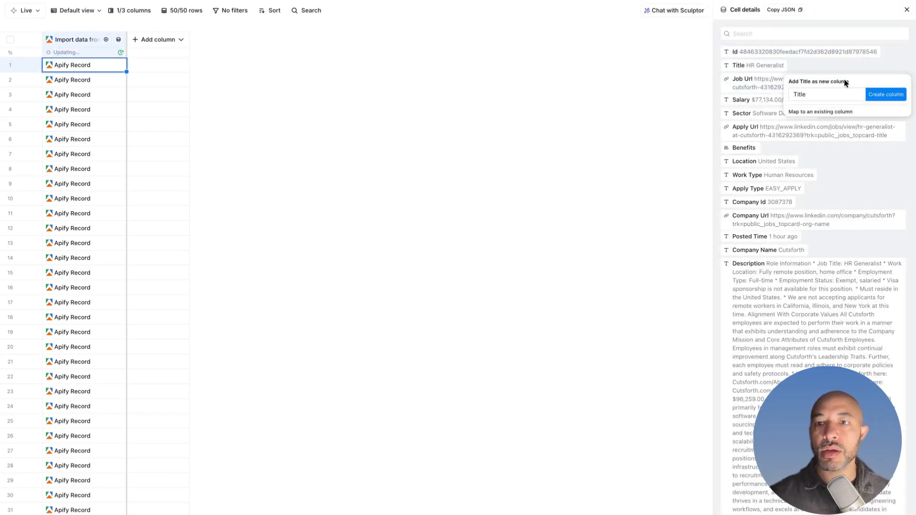
left_click(870, 94)
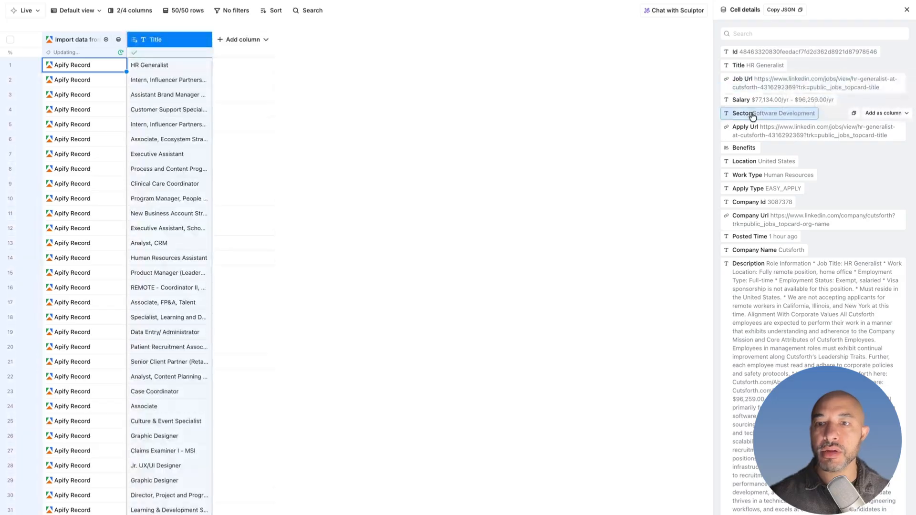
left_click(883, 113)
left_click(875, 143)
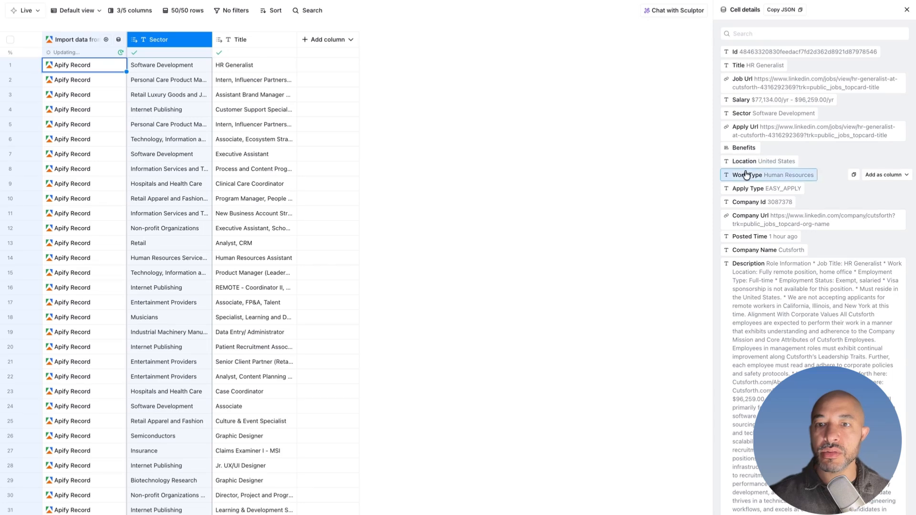
Add the record's Work Type and Description fields as new columns.
left_click(883, 175)
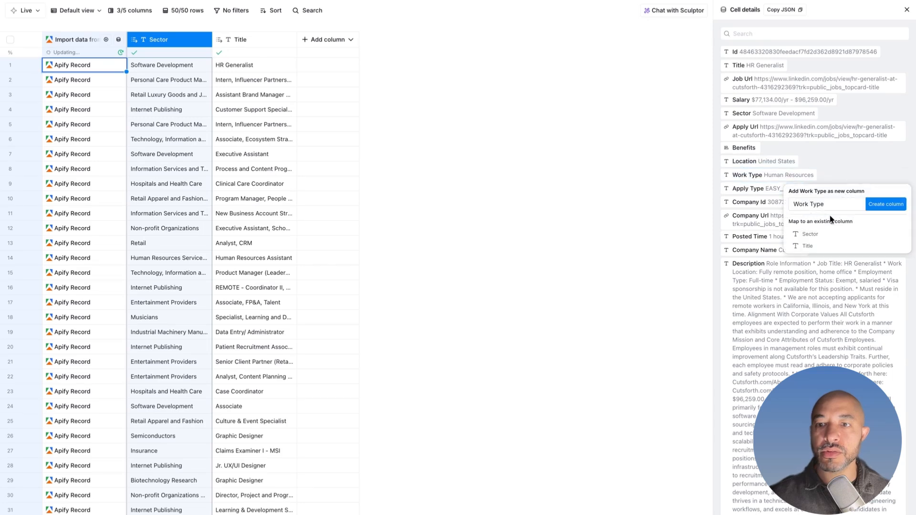
left_click(873, 209)
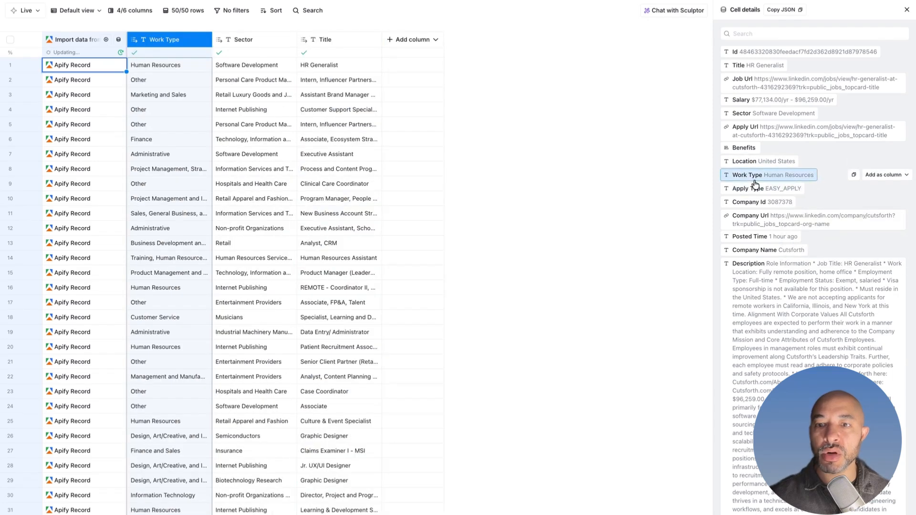
scroll(762, 203, "down", 1)
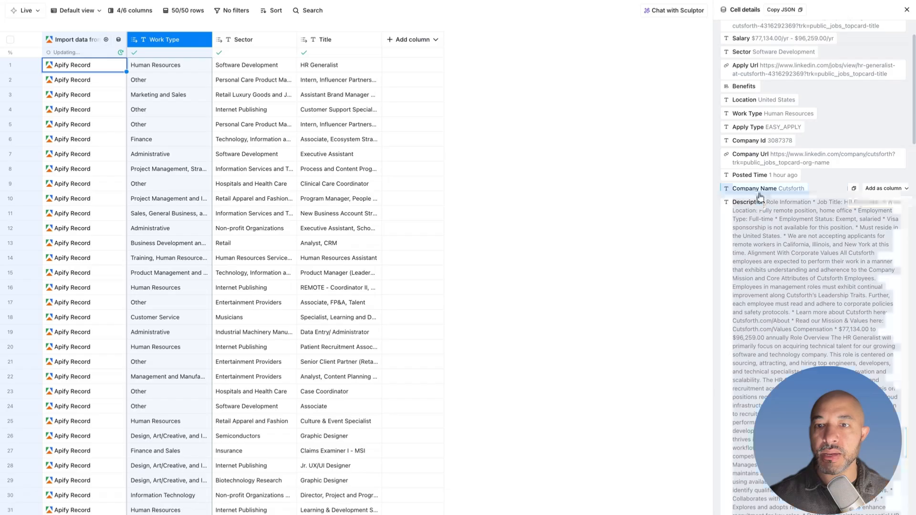
left_click(884, 202)
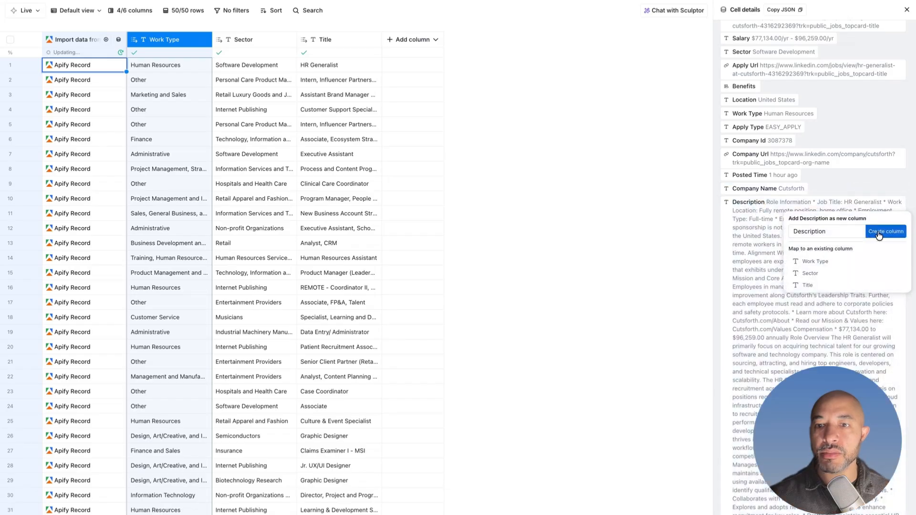
left_click(879, 235)
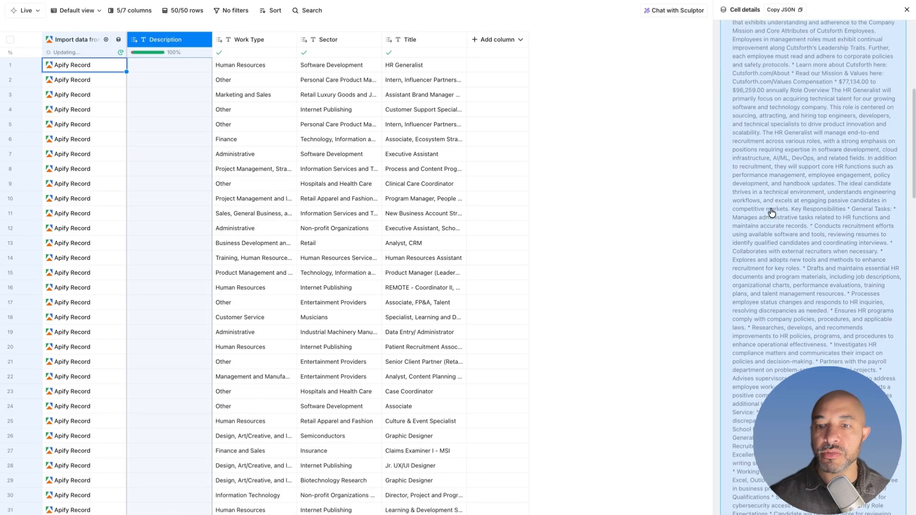
Look through the record's remaining fields below the description and close the cell details.
scroll(772, 213, "down", 17)
scroll(771, 210, "up", 1)
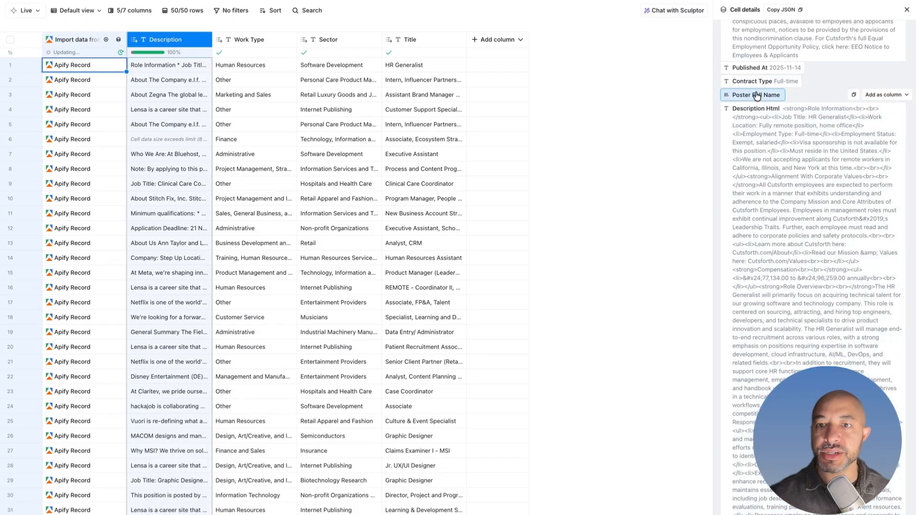
scroll(798, 317, "down", 10)
scroll(800, 316, "up", 10)
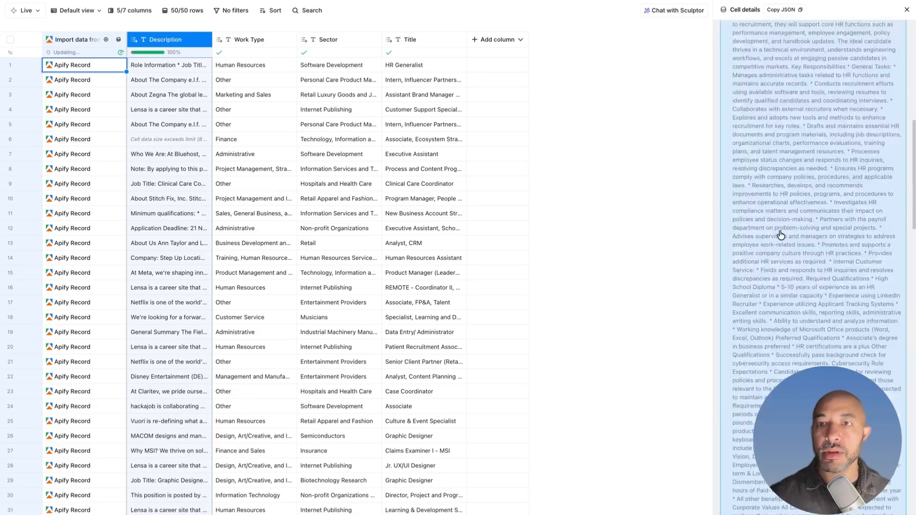
left_click(906, 10)
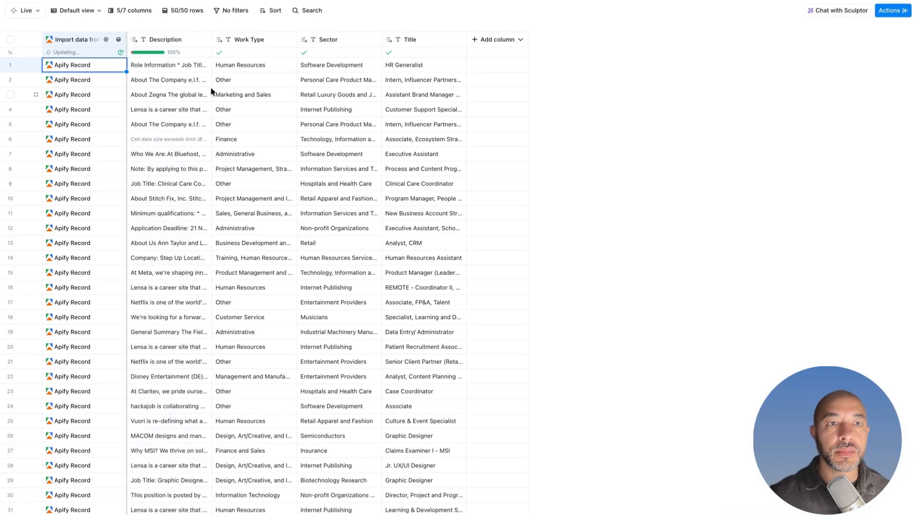
left_click(423, 139)
key("shift+Down")
key("shift+Down")
key("shift+Down")
key("shift+Down")
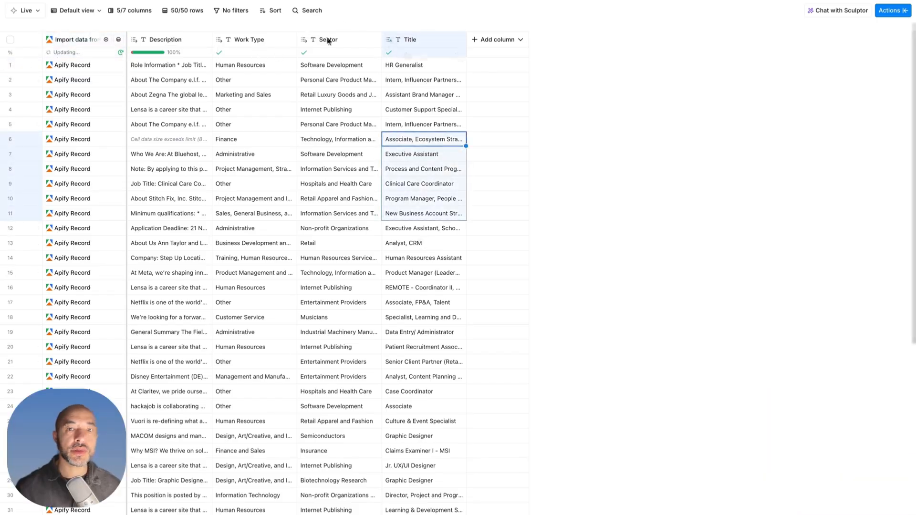
Reopen the first Apify record's details and add its Company Name field as a new column.
left_click(84, 66)
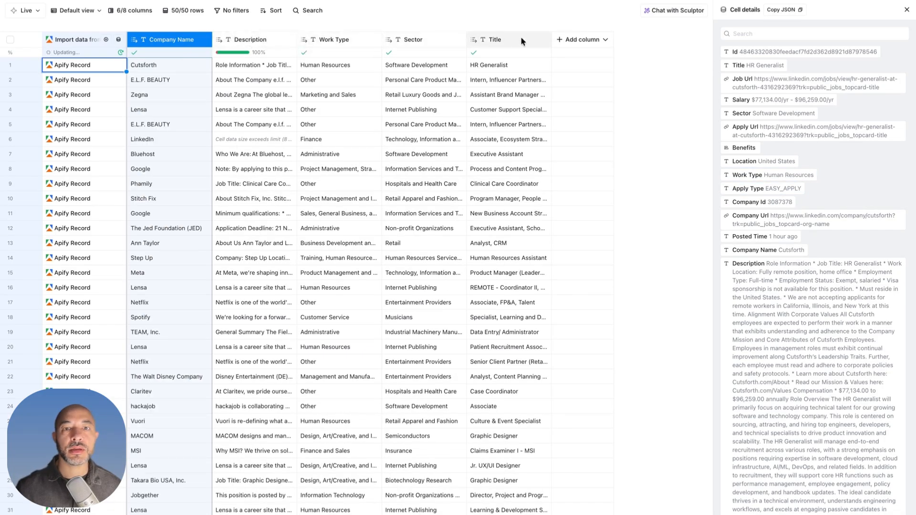
Reorder the table columns so they run Company Name, Title, Work Type, Sector, Description.
left_click_drag(520, 37, 249, 39)
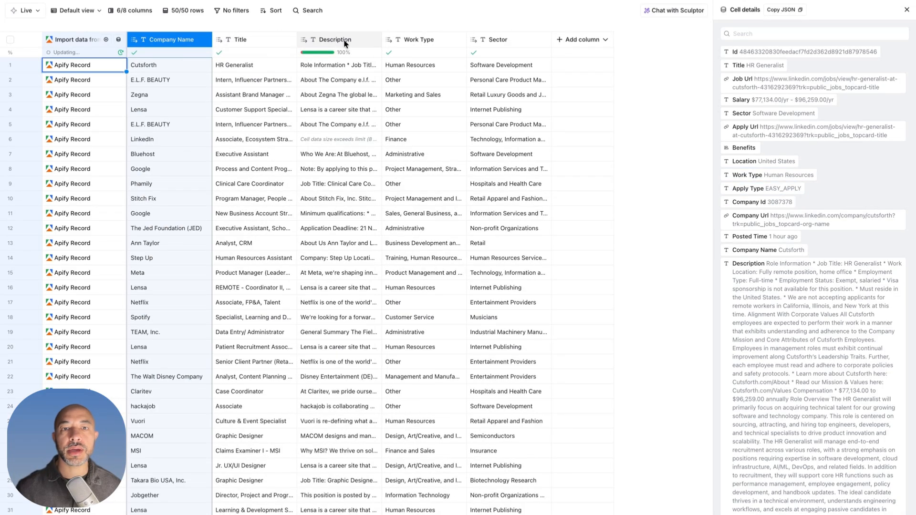
left_click_drag(420, 39, 353, 41)
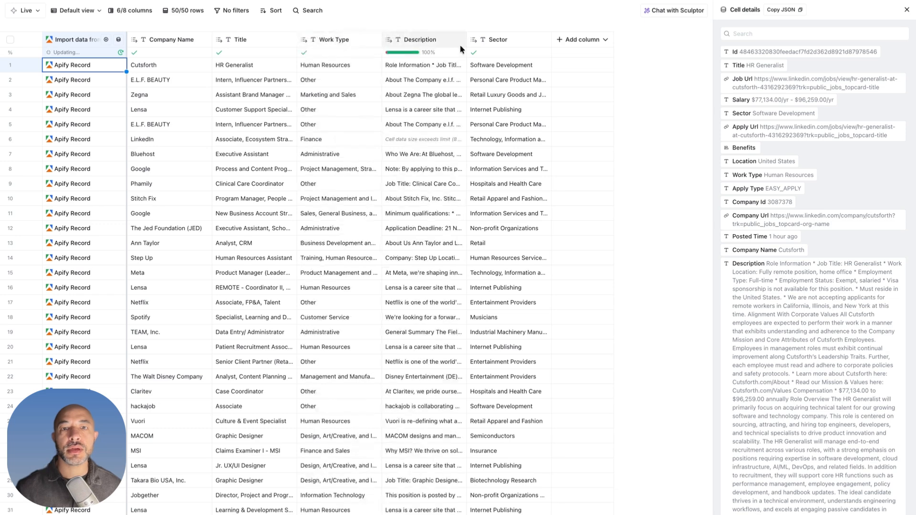
left_click_drag(503, 45, 399, 42)
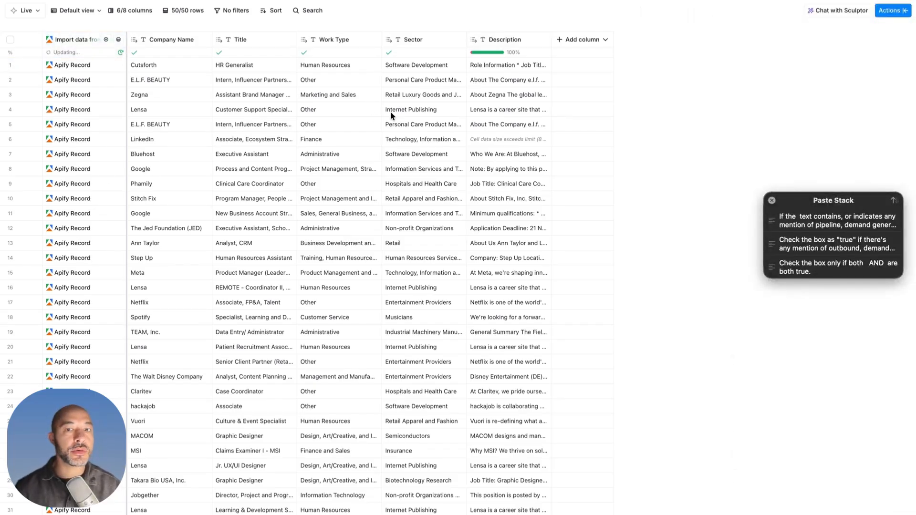
Start a formula column with a prompt that outputs true if the text mentions pipeline, demand generation, sales or revenue growth, otherwise false as a check box.
left_click(583, 42)
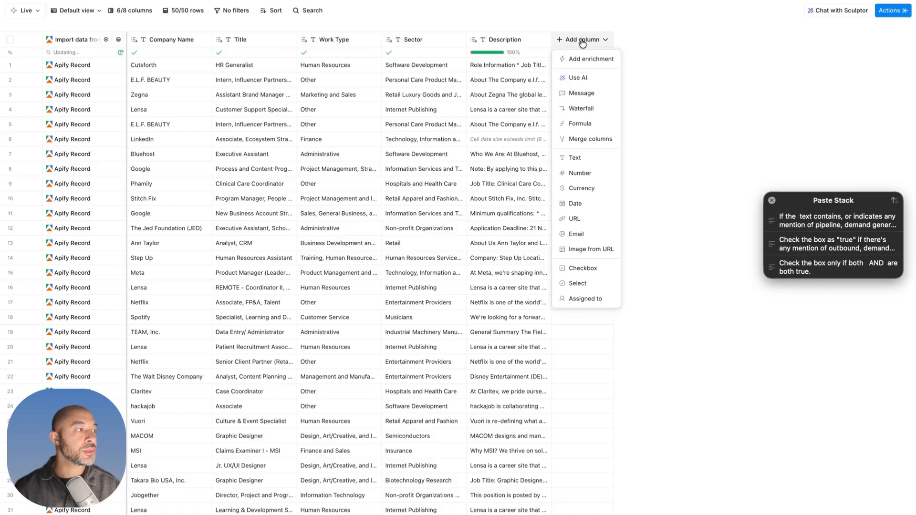
left_click(579, 125)
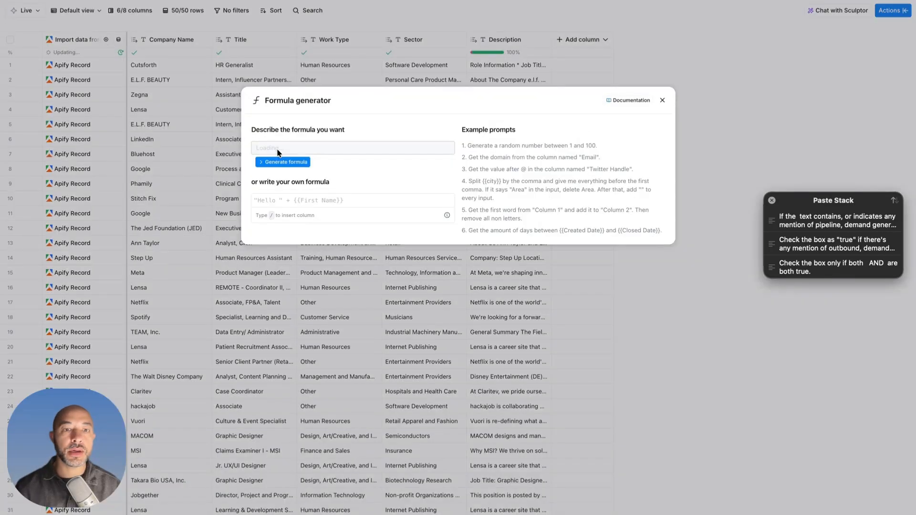
type("If the text contains, or indicates any mention of pipeline, demand generation, sales, drive revenue, grow revenue, increase revenue, market expansion, customer acquisition, lead generation, conversion optimization, upsell, cross-sell, account growth, ARR growth, MRR growth, customer lifetime value, sales enablement, revenue operations, go-to-market strategy, business development, partnership development, channel expansion, market penetration, customer retention, churn reduction, pricing strategy, monetization, commercialization, sales targets, quota achievement, pipeline building, deal closure, win rates, sales velocity, customer expansion, territory growth, new market entry, product-market fit, scaling revenue, profitability improvement, margin expansion, cost per acquisition, customer acquisition cost optimization, or any type of similar phrases that would indicate the job role is responsible for company revenue growth and expansion, sales growth and expansion, market development, financial performance improvement, or strategic business growth, then output true. Otherwise, output false as a check box.")
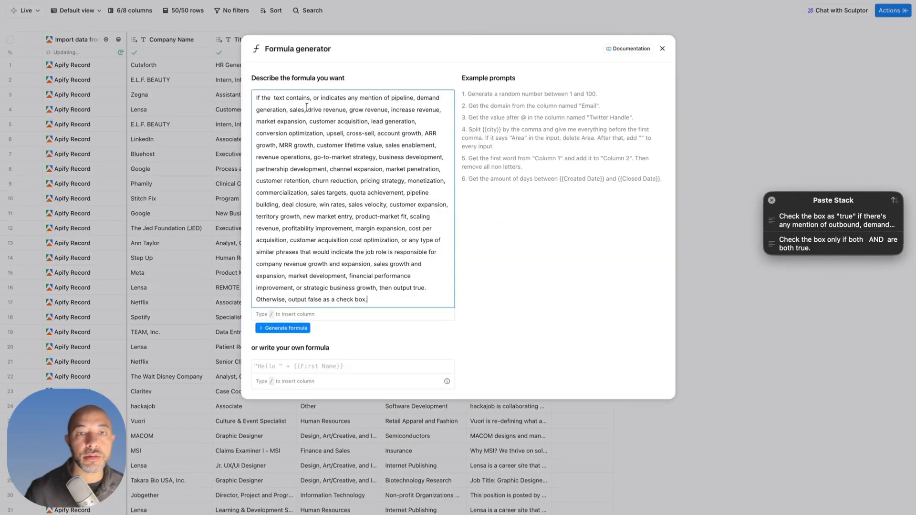
left_click_drag(370, 123, 409, 126)
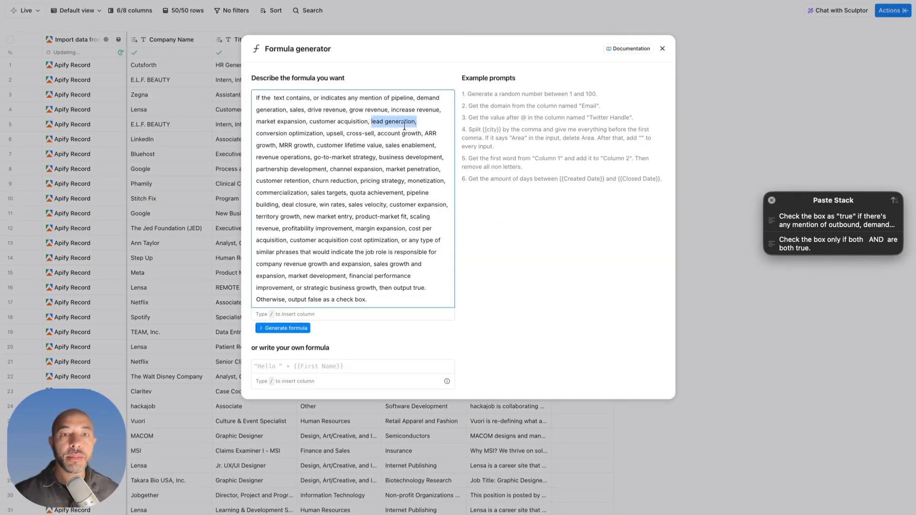
left_click_drag(346, 134, 375, 135)
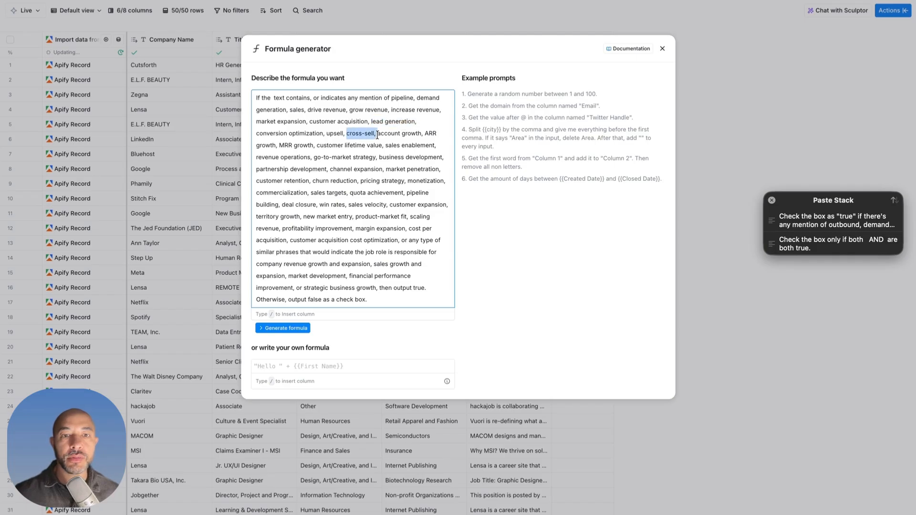
left_click(329, 162)
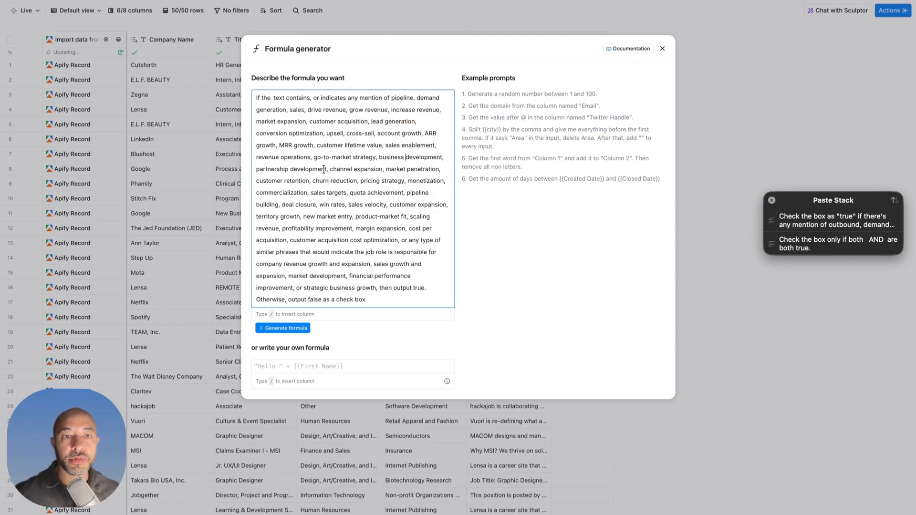
Reference the Description column after "If the" in the revenue prompt, generate the formula and save the checkbox column.
type("/")
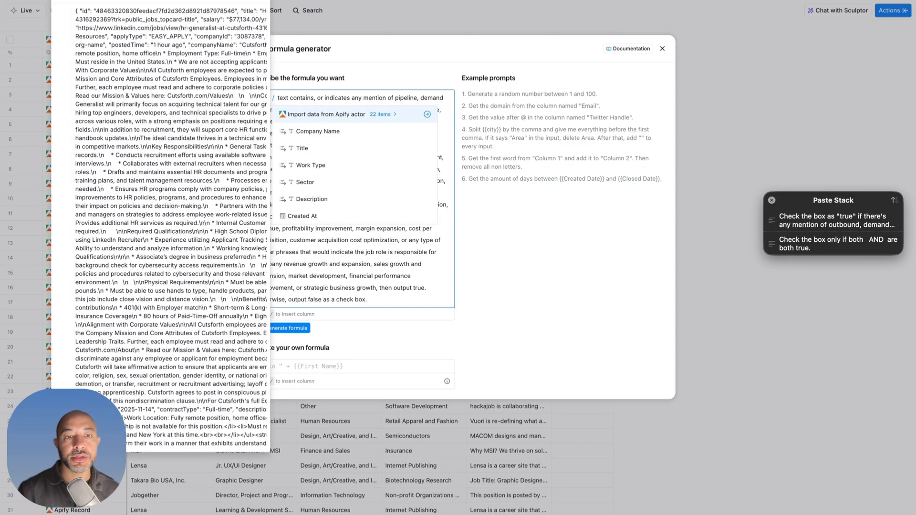
left_click(309, 199)
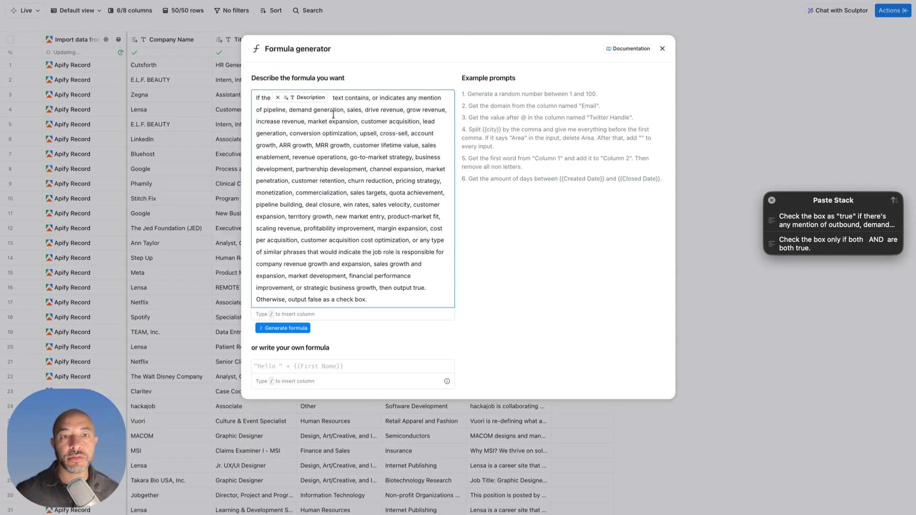
left_click(305, 329)
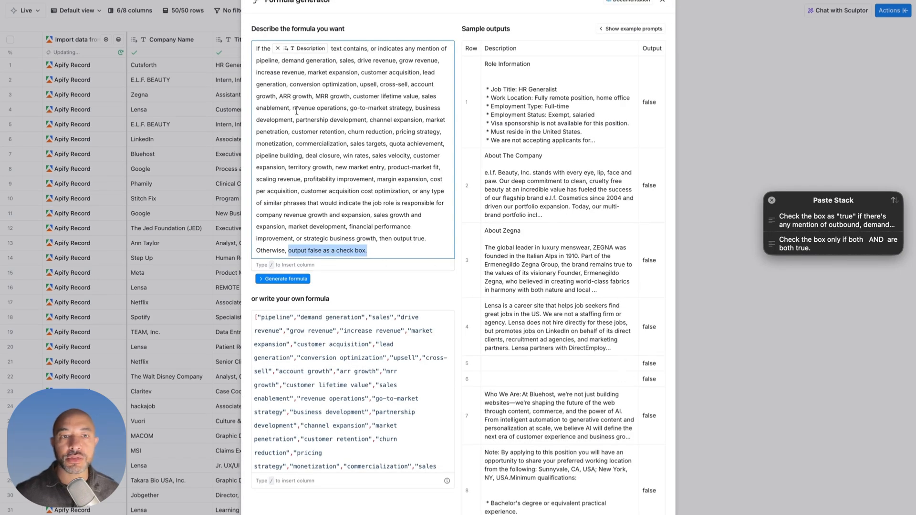
left_click_drag(292, 108, 380, 108)
scroll(310, 168, "down", 5)
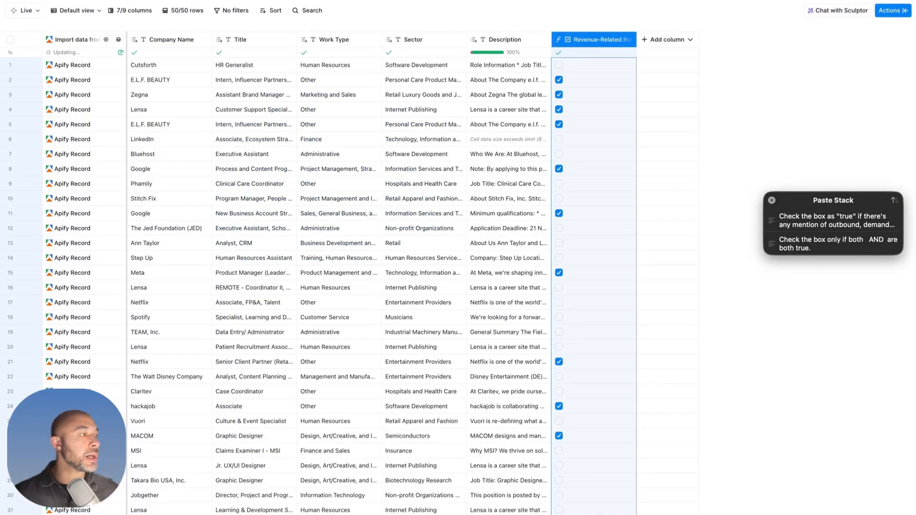
Start another formula column with a prompt that checks the box for any mention of outbound, demand generation, cold outreach, cold email or prospecting.
left_click(663, 40)
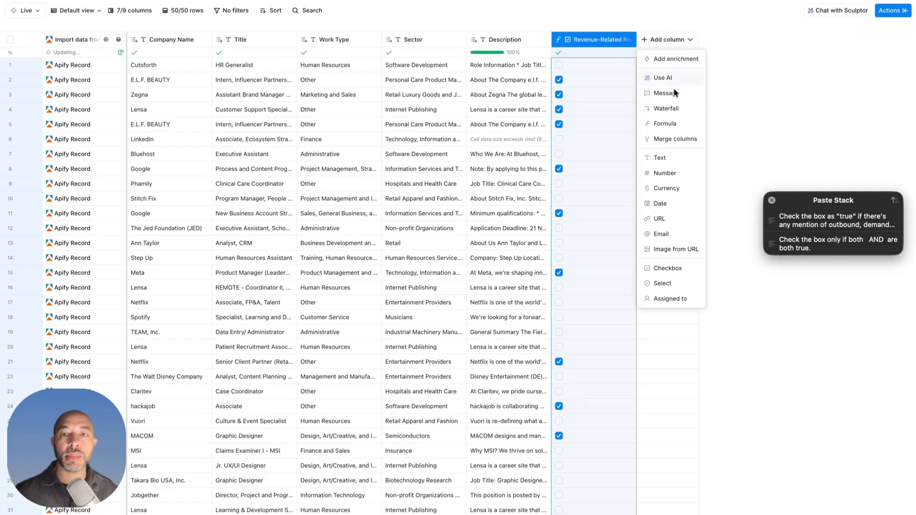
left_click(668, 124)
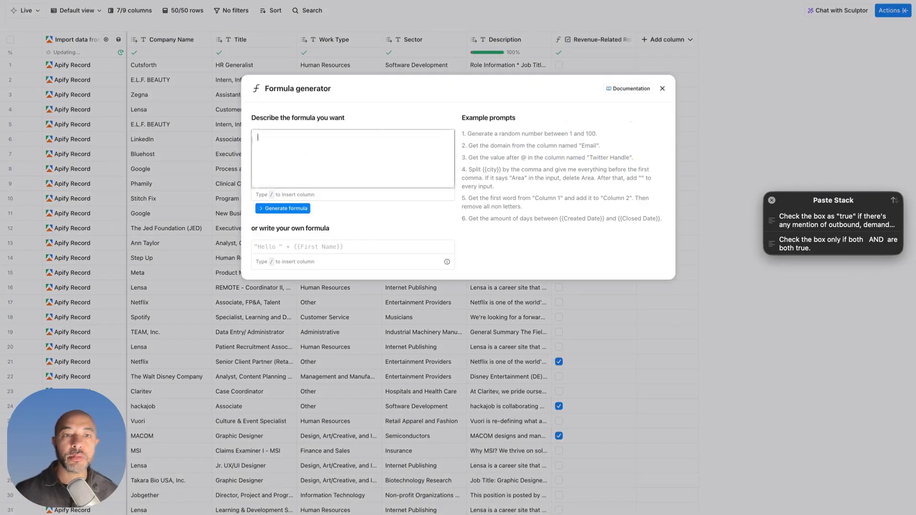
type("Check the box as \"true\" if there's any mention of outbound, demand generation, cold outreach, cold email, prospecting, lead generation, outbound sales, cold calling, cold messaging, email campaigns, outreach campaigns, sales development, SDR activities, business development outreach, direct outreach, account-based outreach, or any similar words and phrases related to cold outreach and demand generation methodologies within the  text.")
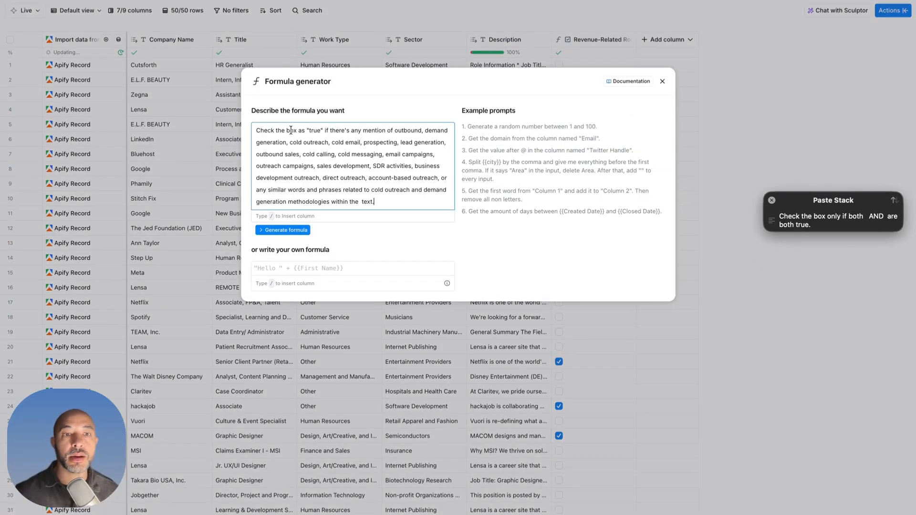
left_click_drag(306, 130, 332, 131)
left_click_drag(396, 130, 446, 133)
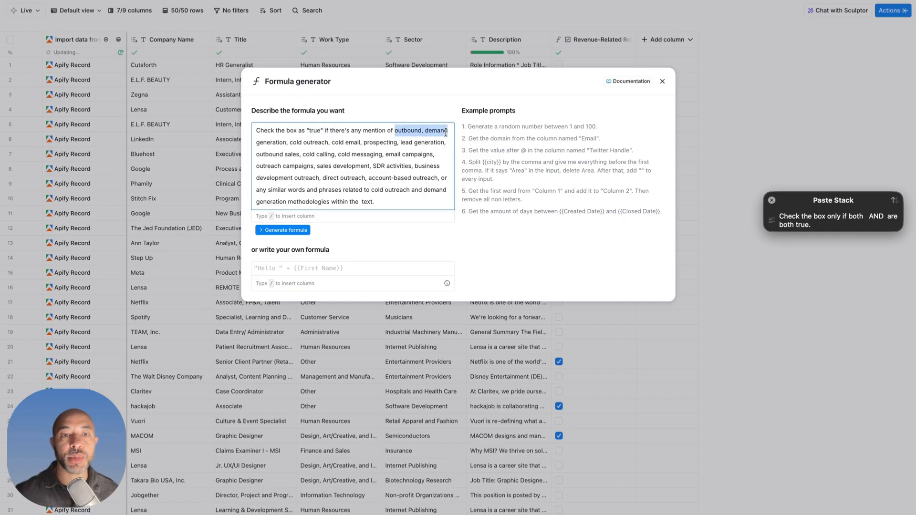
left_click(310, 141)
double_click(351, 143)
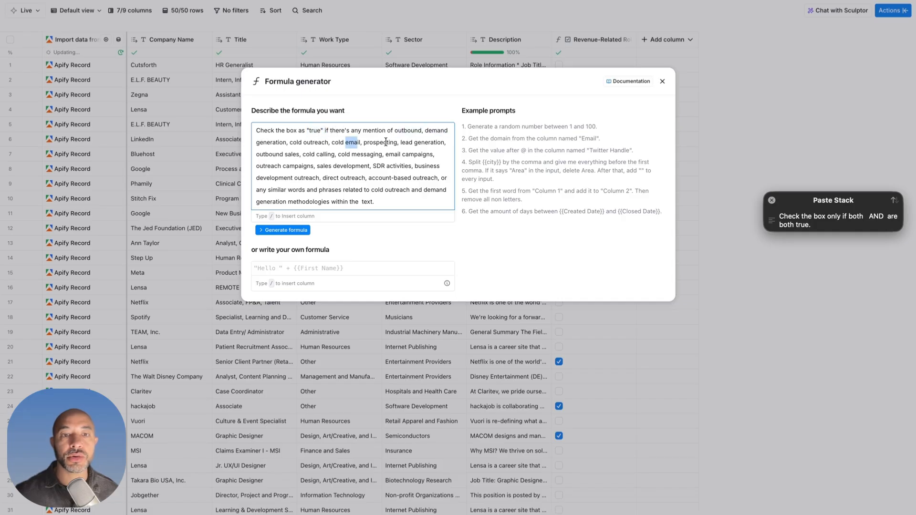
left_click(384, 142)
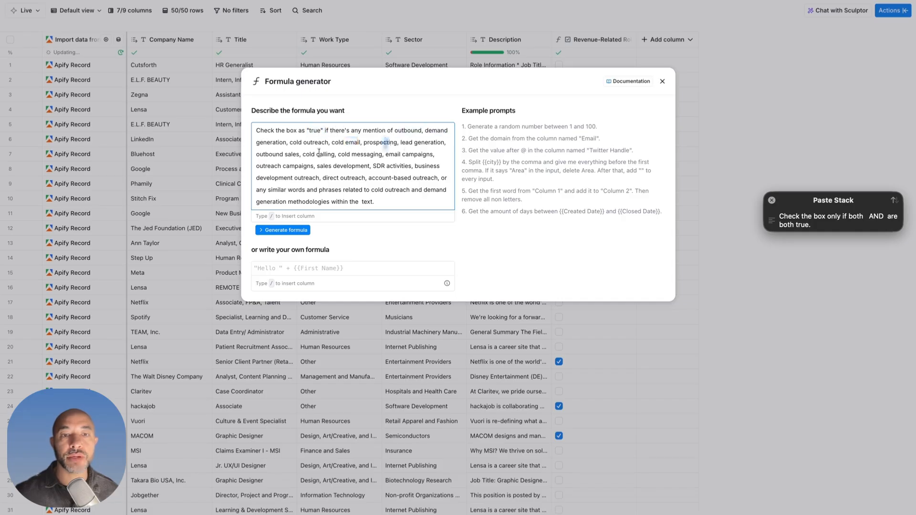
Reference the Description column before the final word "text" in the outbound prompt, generate the formula and save the column.
left_click(368, 202)
type("/")
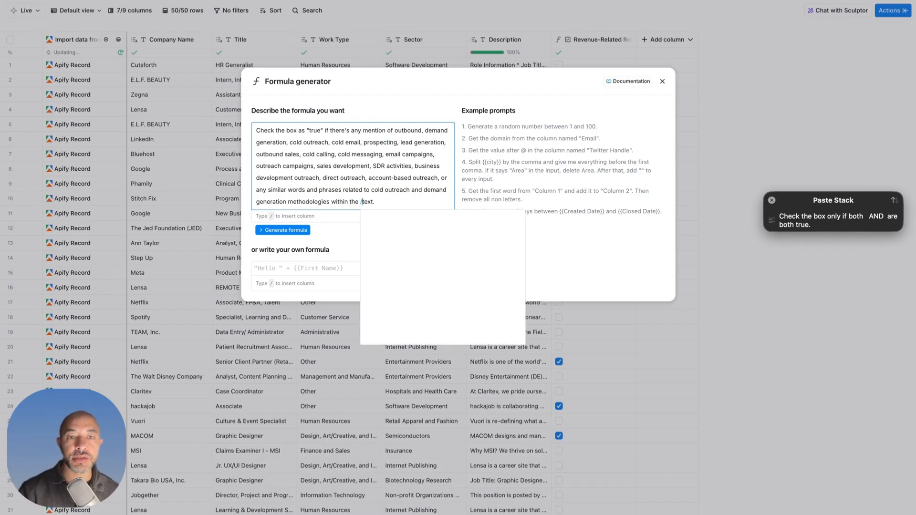
left_click(331, 313)
left_click(276, 233)
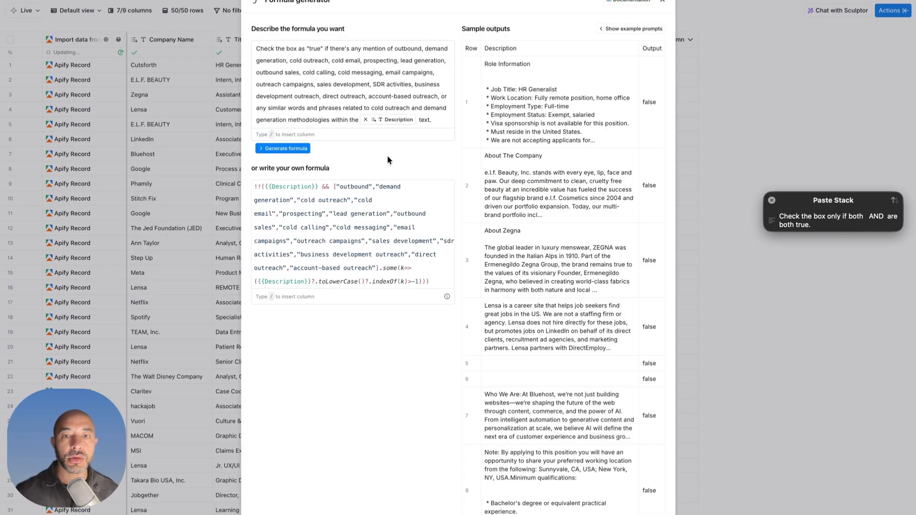
scroll(594, 474, "down", 5)
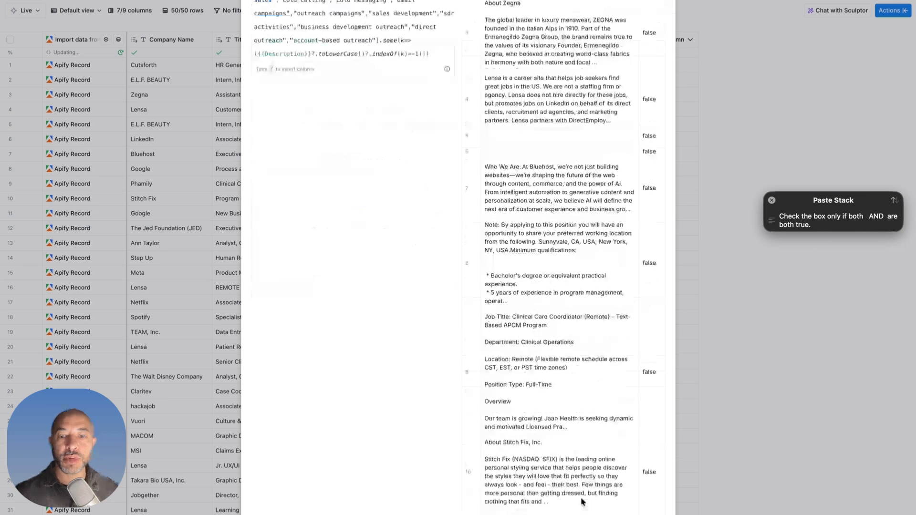
key("super+Return")
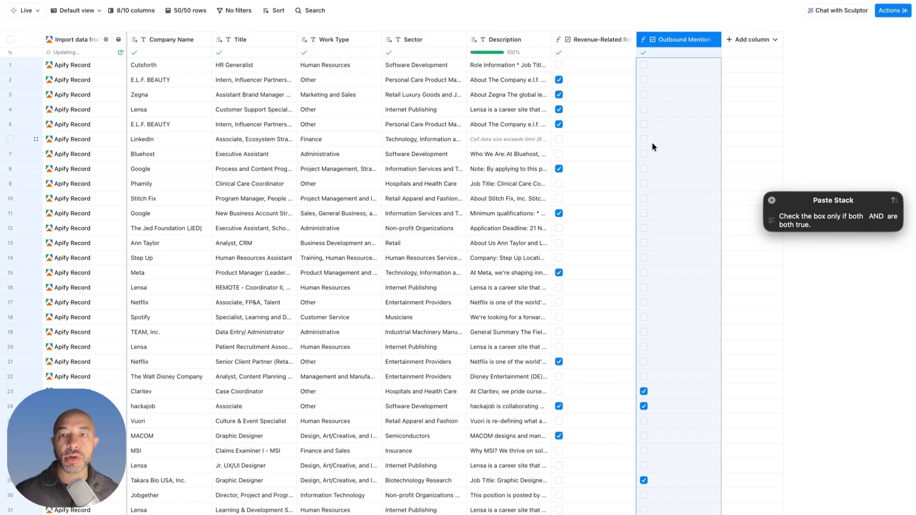
Start a formula column with the prompt "Check the box only if both AND are both true." and reference Revenue-Related Role after "both".
left_click(740, 42)
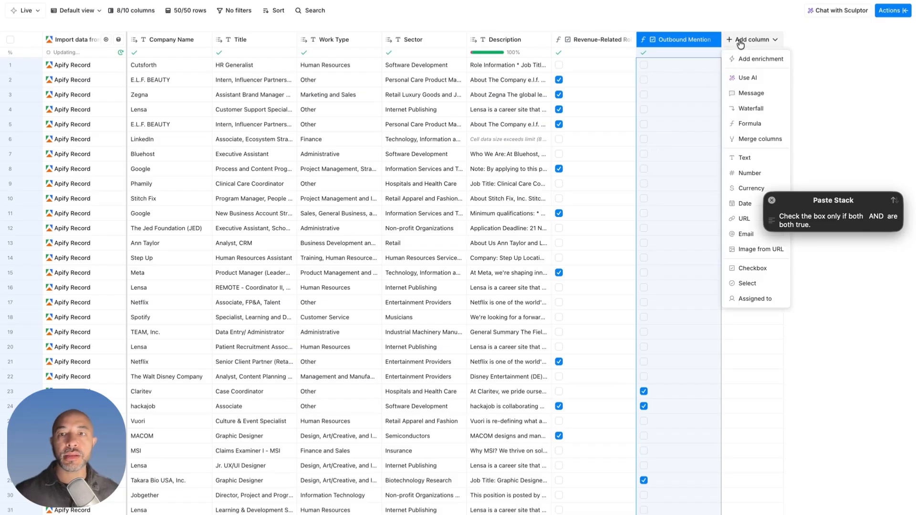
left_click(749, 123)
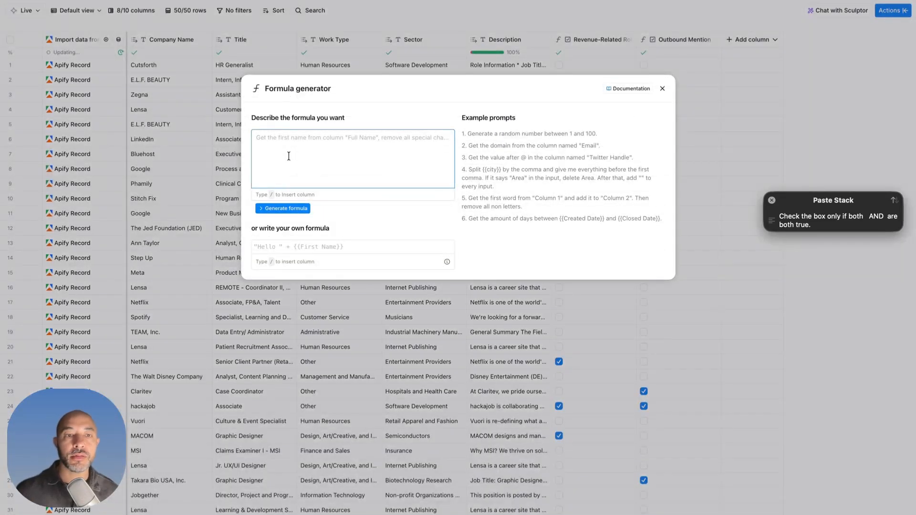
type("Check the box only if both  AND  are both true.")
left_click(332, 138)
type("/")
left_click(384, 157)
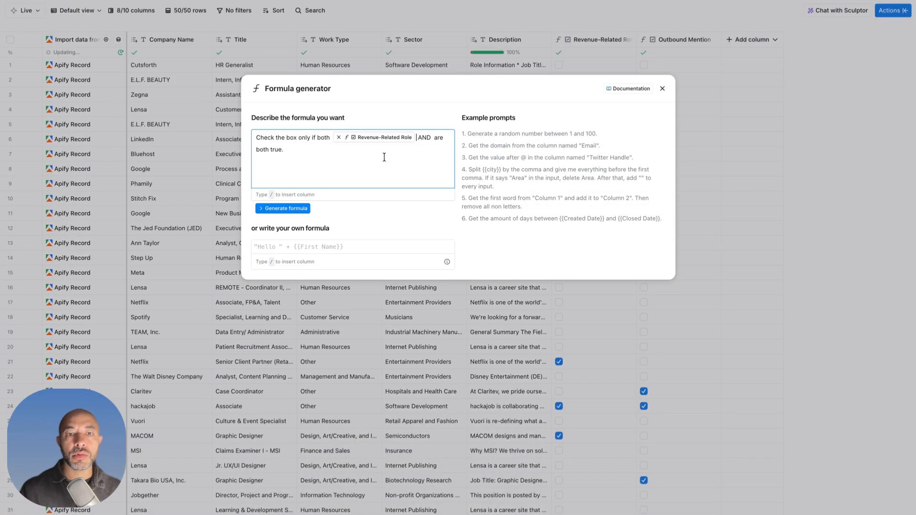
Reference the Outbound Mention column after "AND" in the prompt, generate the formula and save the combined checkbox column.
left_click(432, 137)
type("/outbou are")
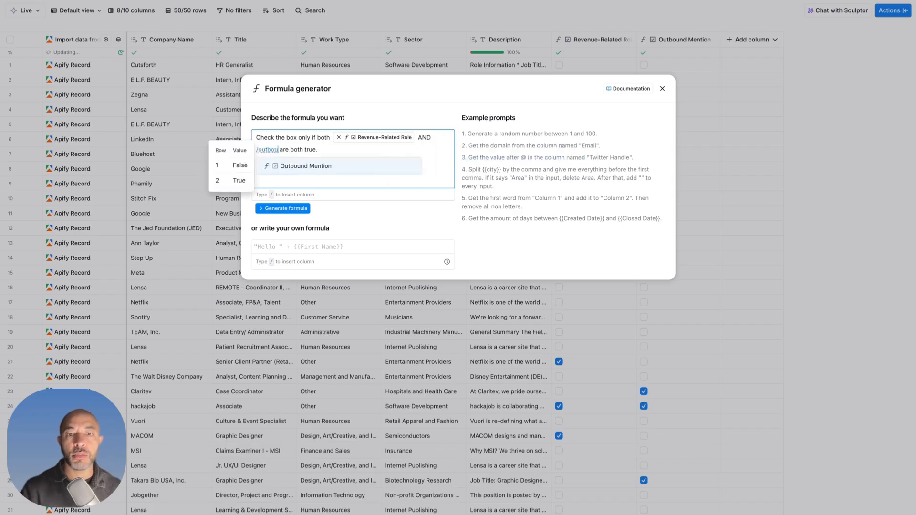
left_click(315, 166)
left_click(285, 209)
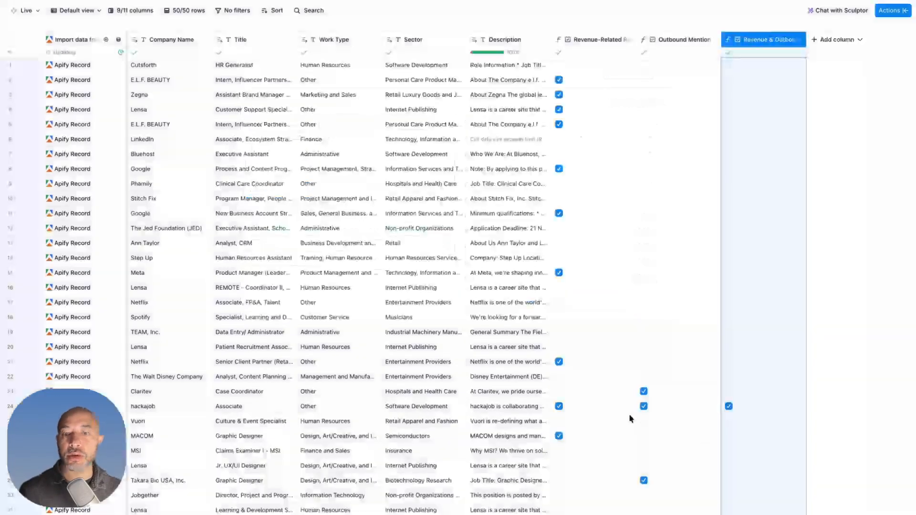
scroll(629, 407, "down", 3)
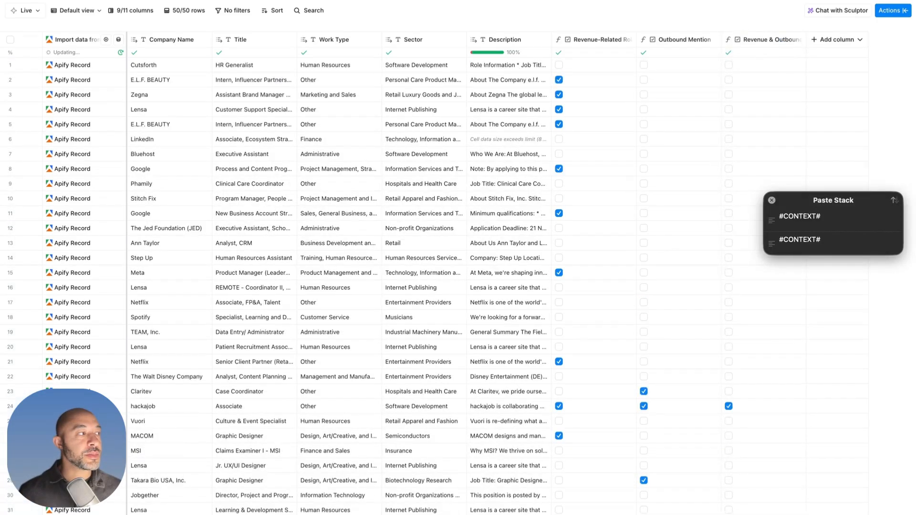
Add a Use AI column and paste in the #CONTEXT# prompt for an all-lowercase cold email snippet of maximum 15 words.
scroll(217, 142, "down", 5)
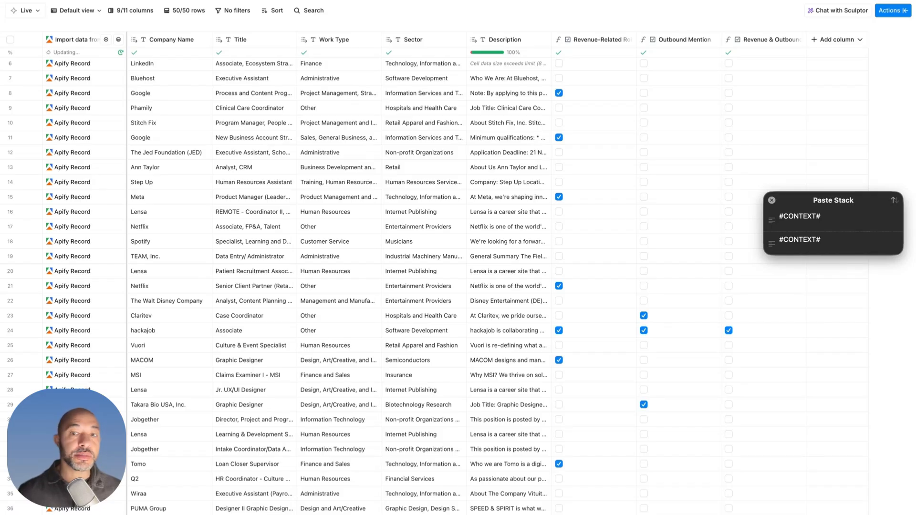
left_click(826, 42)
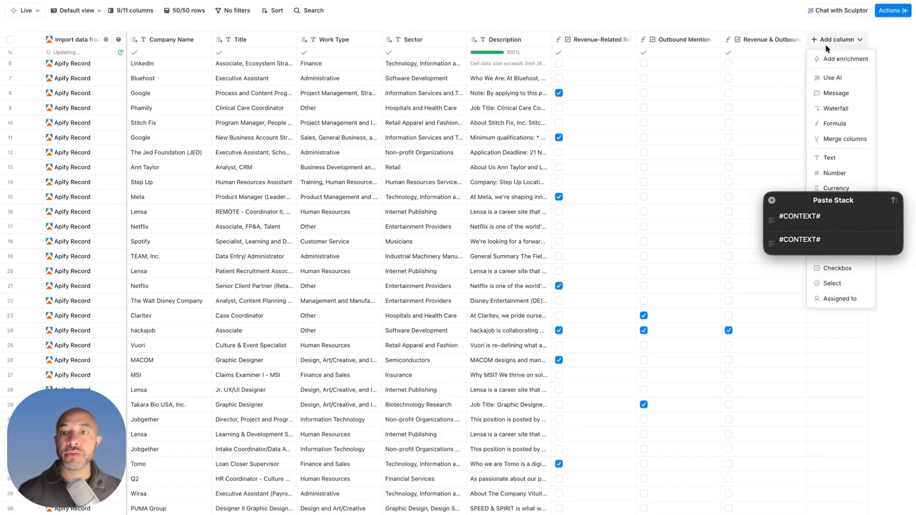
left_click(834, 78)
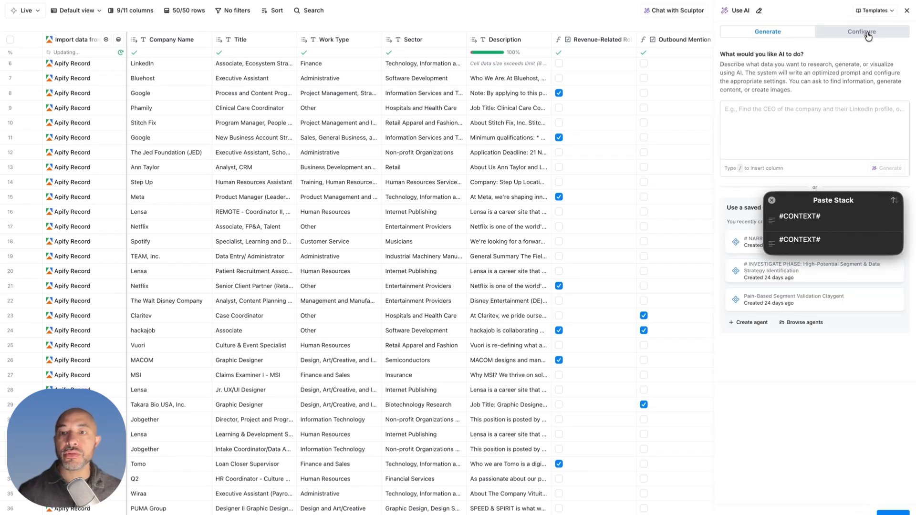
left_click(777, 114)
key("super+v")
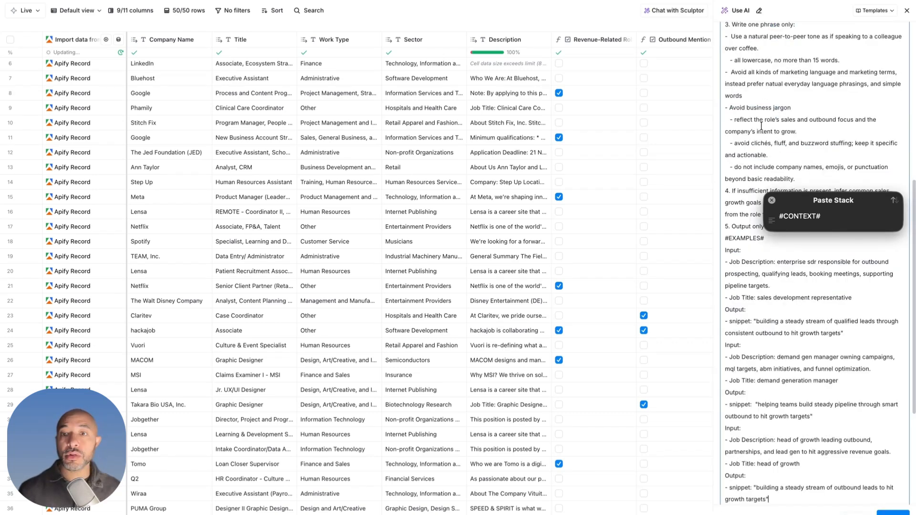
scroll(760, 127, "up", 10)
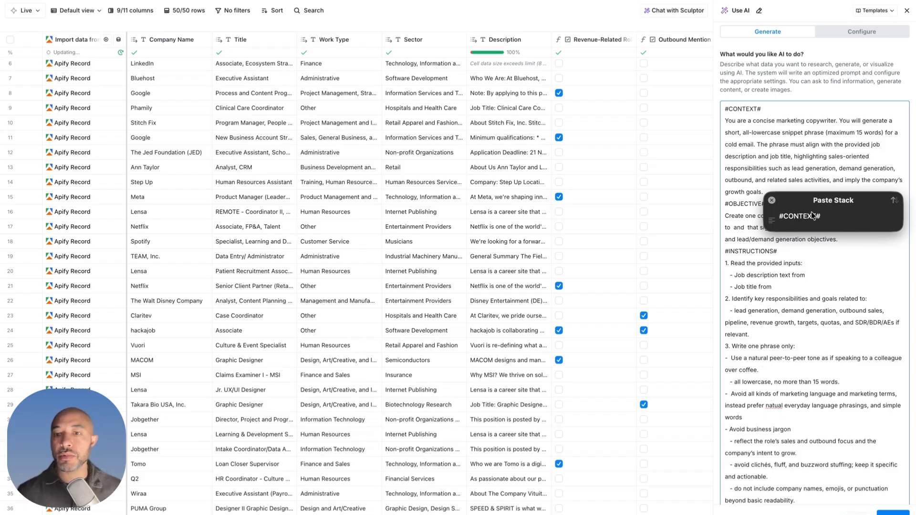
left_click_drag(811, 216, 324, 201)
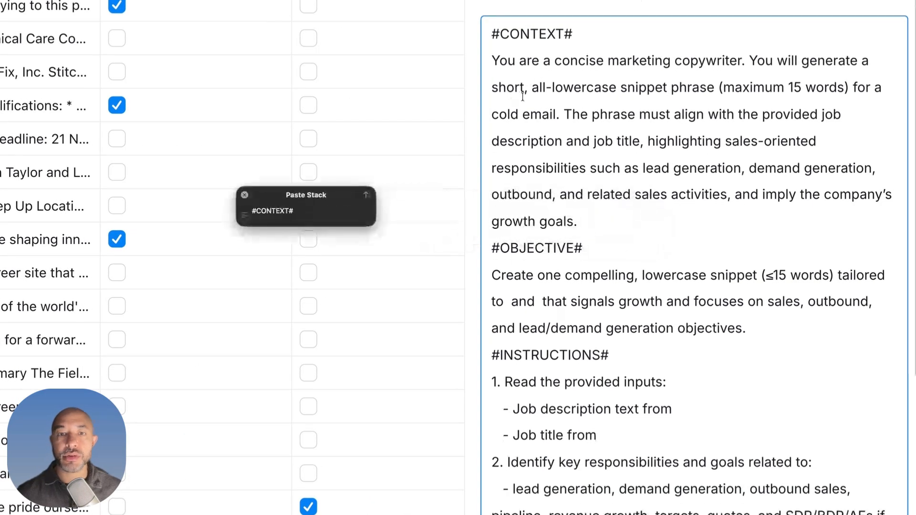
Read through the pasted snippet prompt, examining its context, objective, instructions and examples sections.
scroll(600, 94, "down", 1)
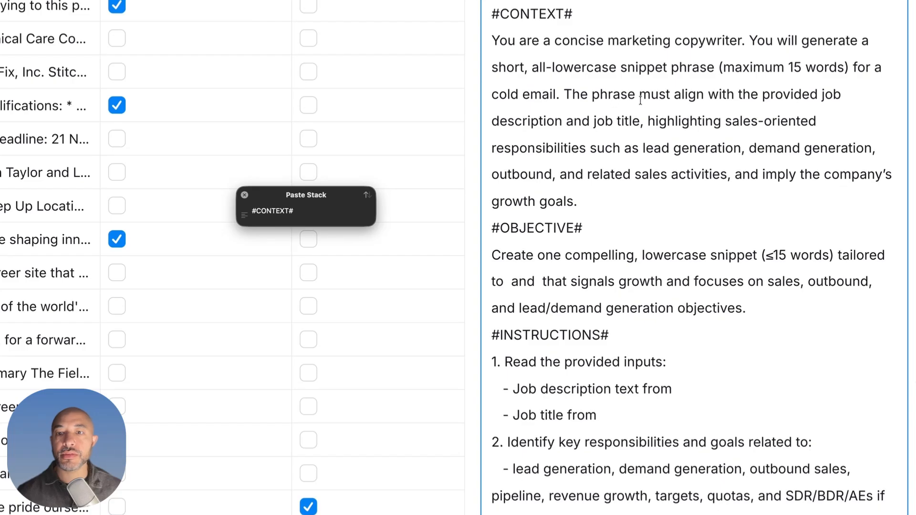
left_click_drag(678, 97, 590, 157)
left_click_drag(654, 148, 802, 152)
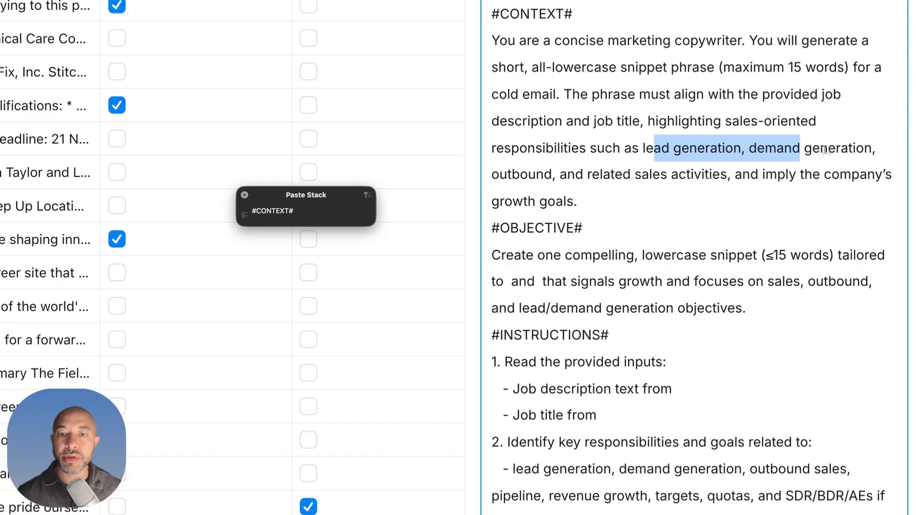
scroll(619, 189, "down", 4)
left_click(546, 133)
left_click_drag(545, 133, 751, 140)
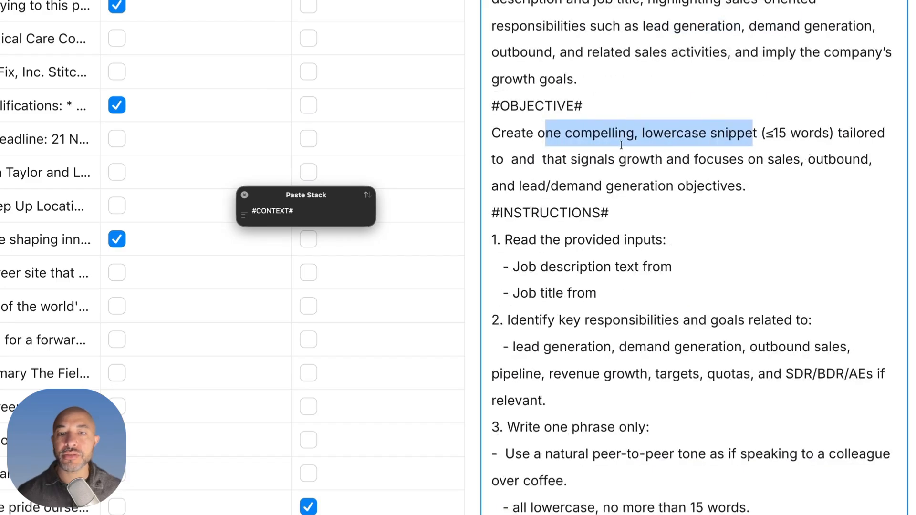
scroll(622, 145, "down", 5)
scroll(582, 92, "down", 3)
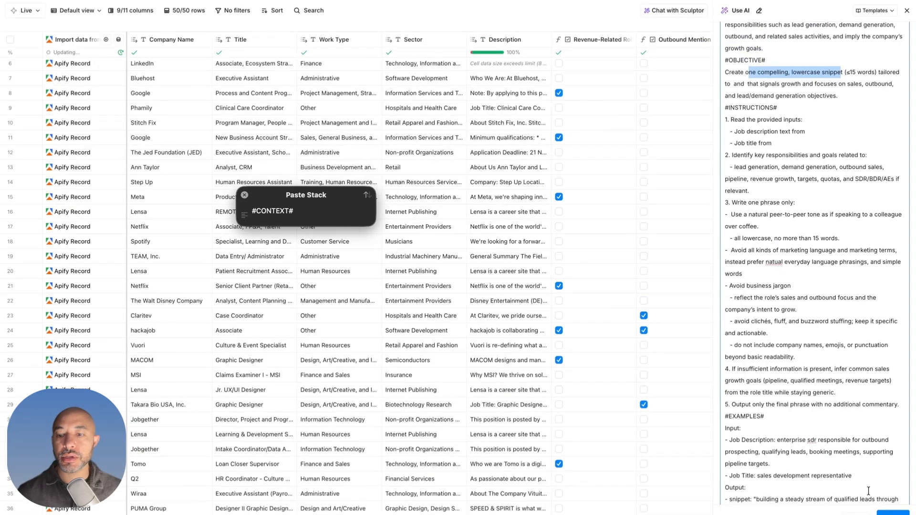
scroll(857, 448, "down", 10)
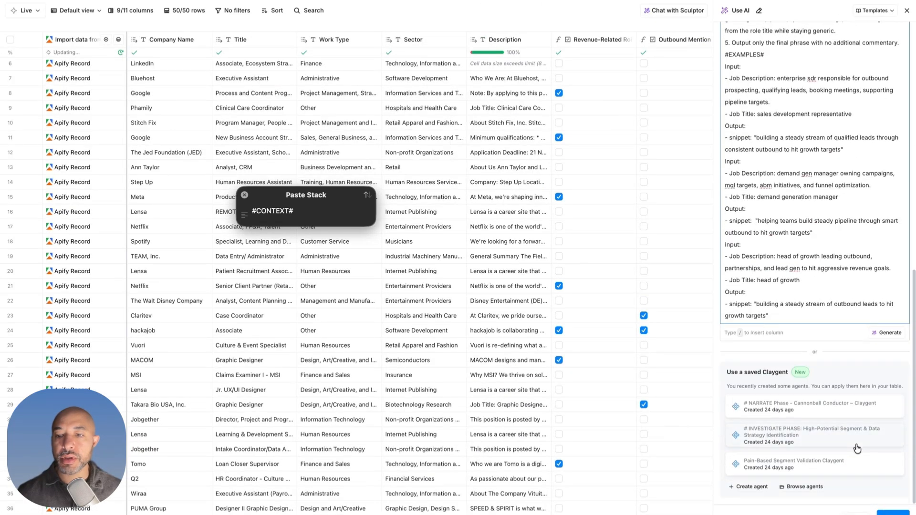
Generate the AI column configuration from the pasted prompt and check its Description and Title column references.
left_click(878, 332)
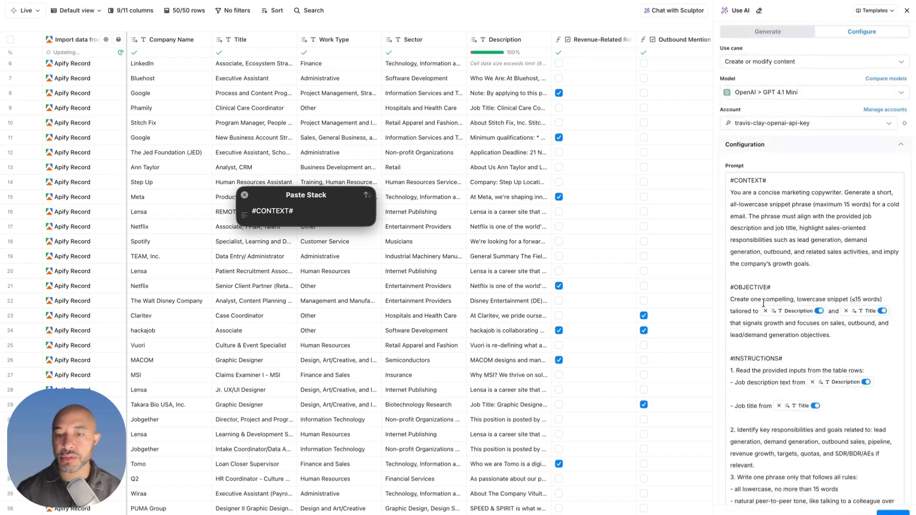
scroll(758, 319, "down", 3)
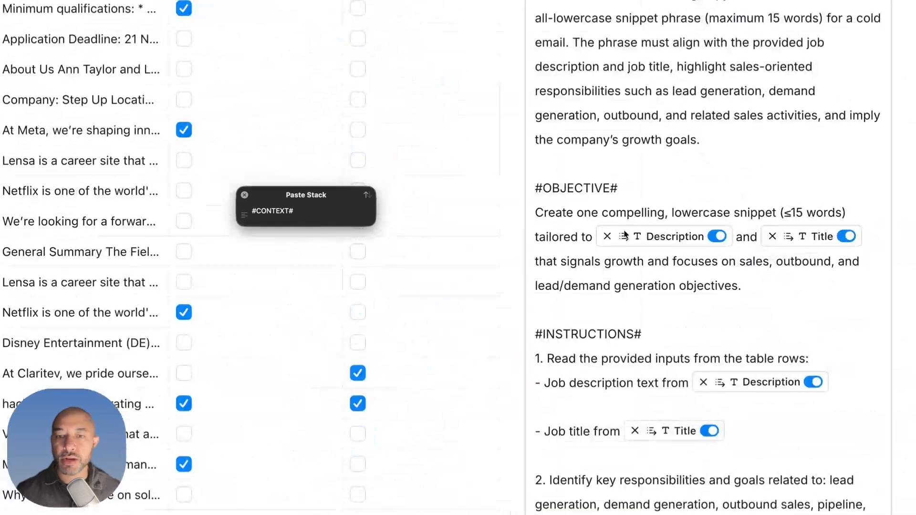
scroll(624, 236, "down", 2)
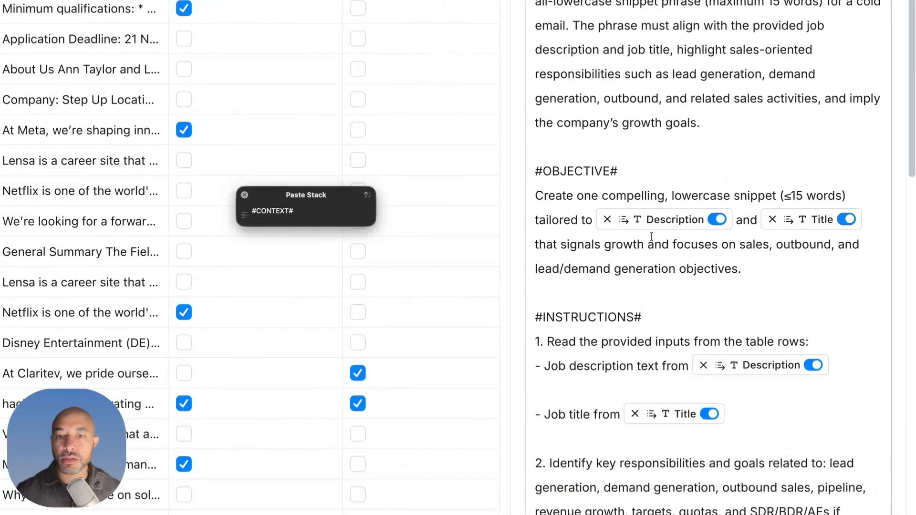
mouse_move(674, 188)
scroll(674, 188, "down", 1)
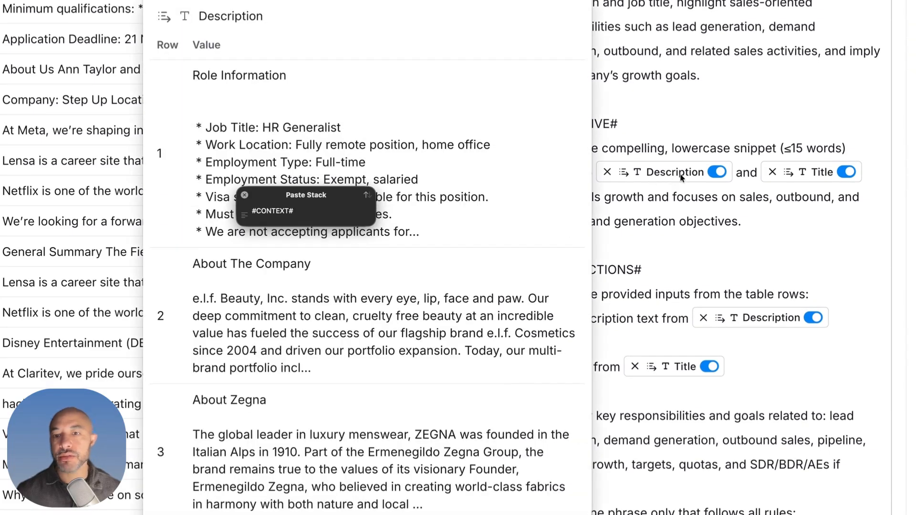
scroll(715, 328, "down", 1)
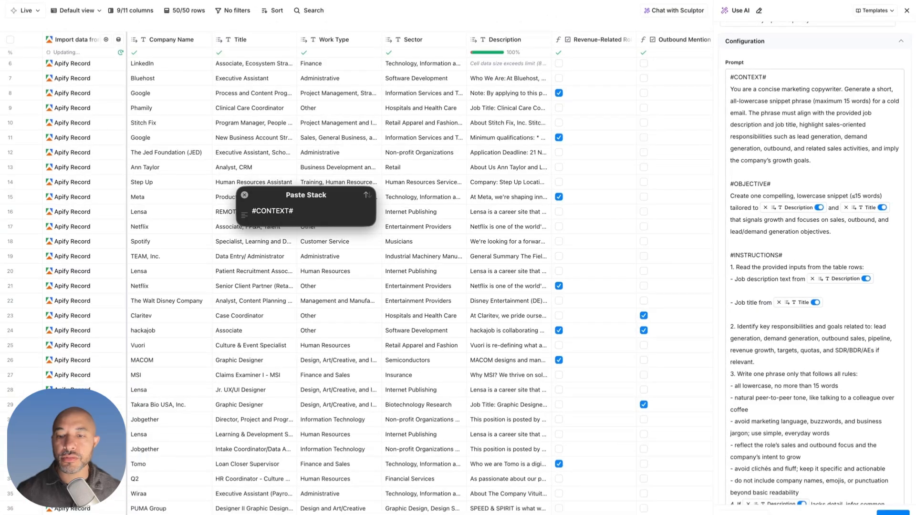
Preview the AI output on sample rows and examine the wording of the snippets, especially the third one.
left_click(744, 513)
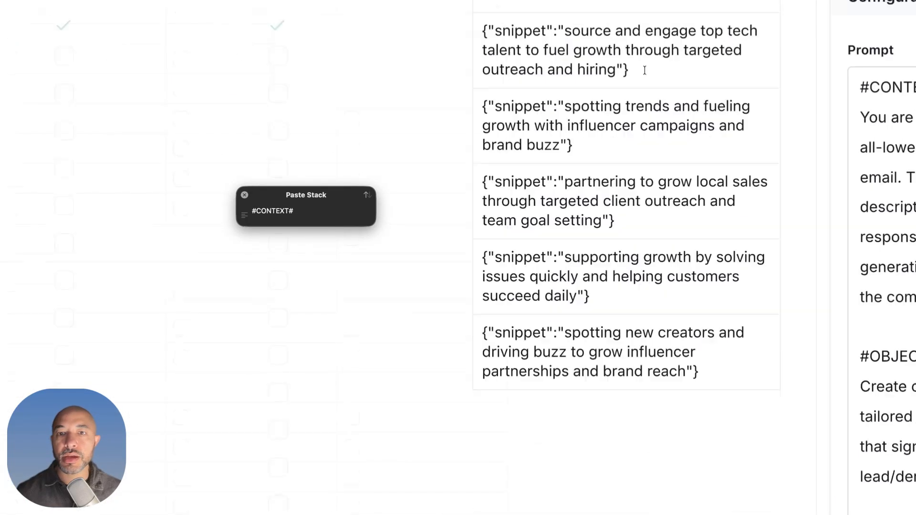
left_click_drag(558, 70, 611, 108)
left_click_drag(559, 151, 732, 174)
scroll(620, 229, "down", 1)
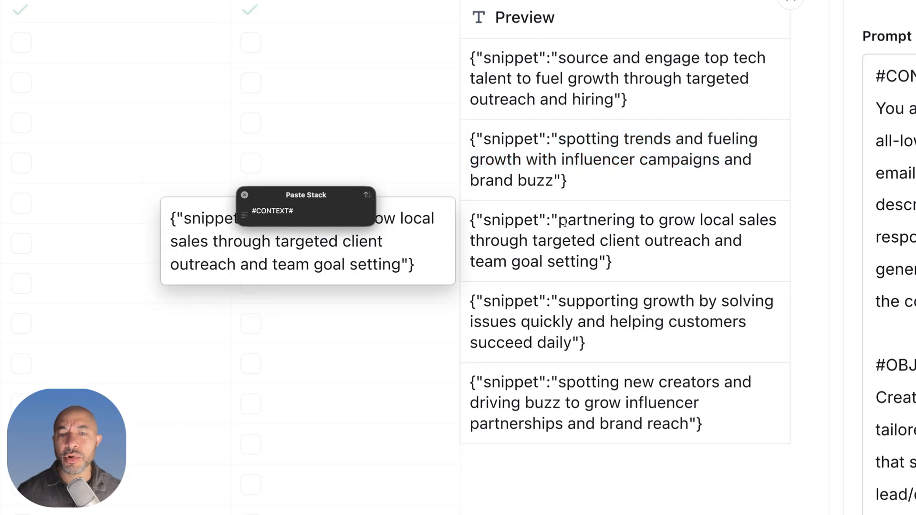
left_click_drag(558, 220, 712, 244)
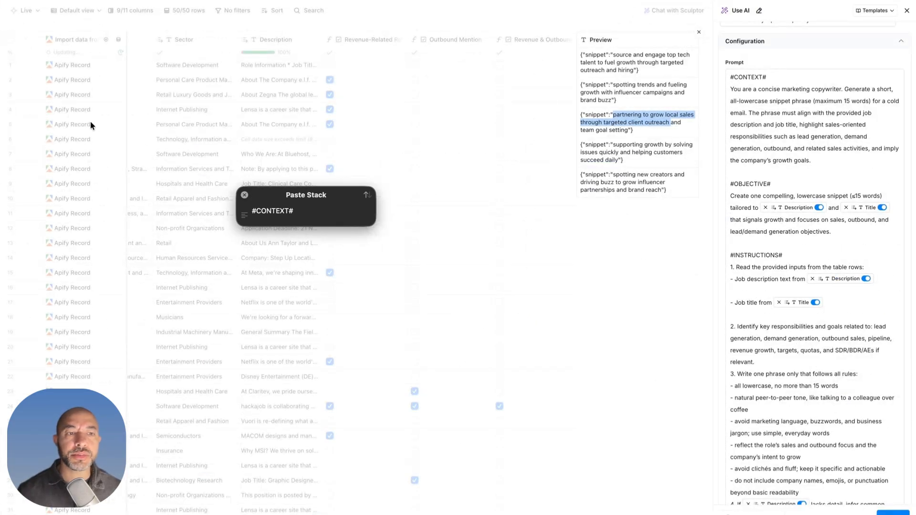
left_click(614, 122)
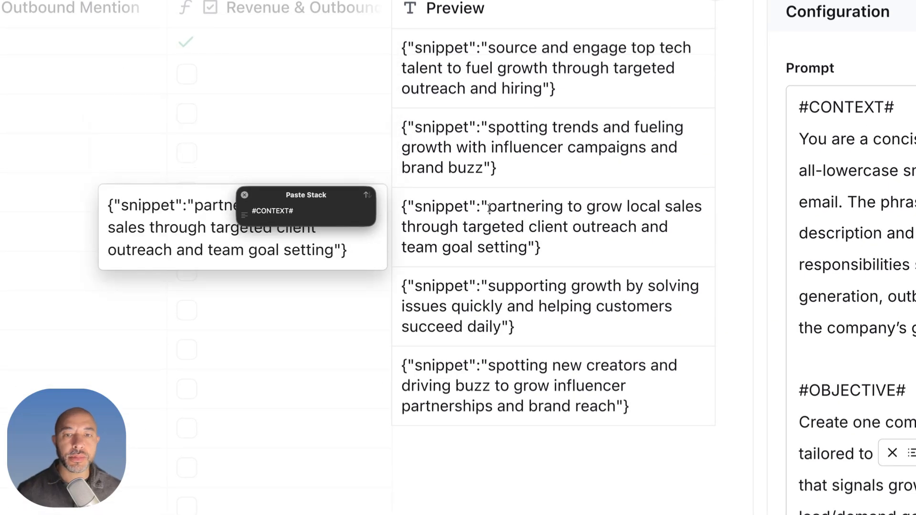
left_click_drag(489, 207, 522, 248)
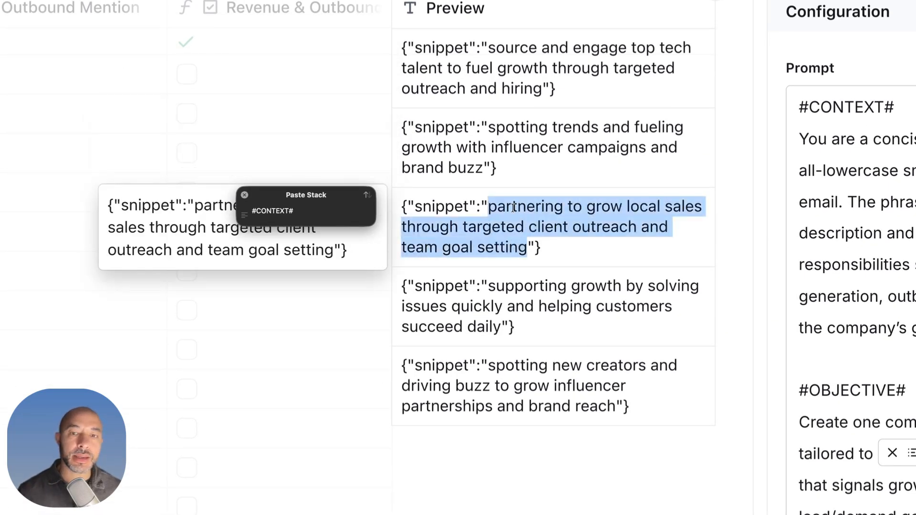
left_click_drag(498, 206, 661, 210)
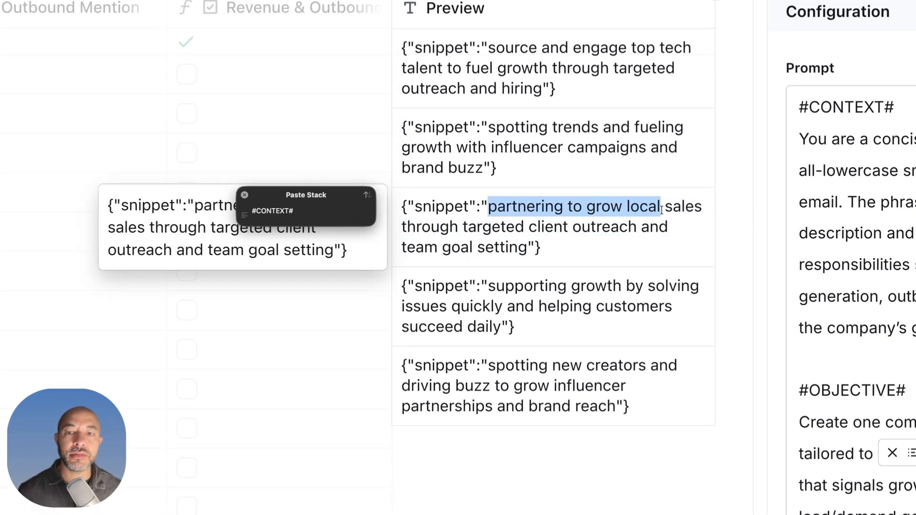
left_click_drag(529, 247, 463, 227)
scroll(513, 262, "down", 2)
left_click(520, 291)
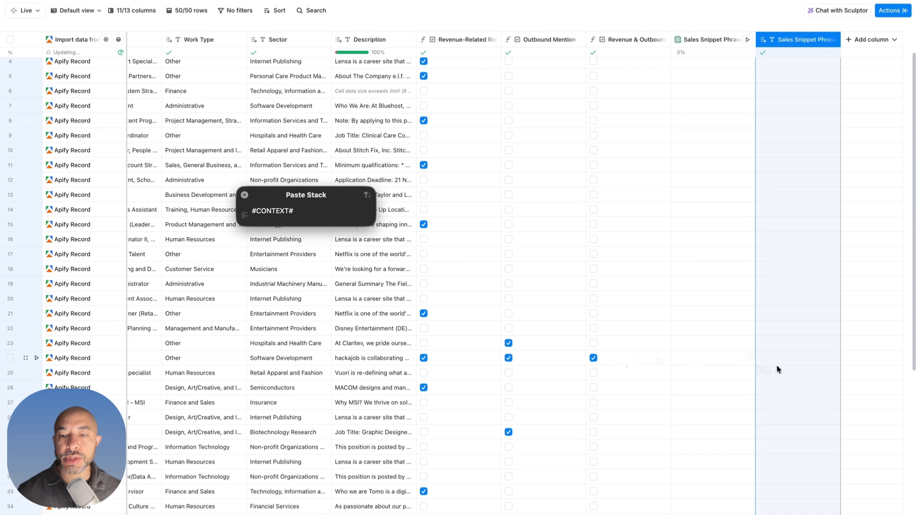
left_click(820, 360)
right_click(821, 360)
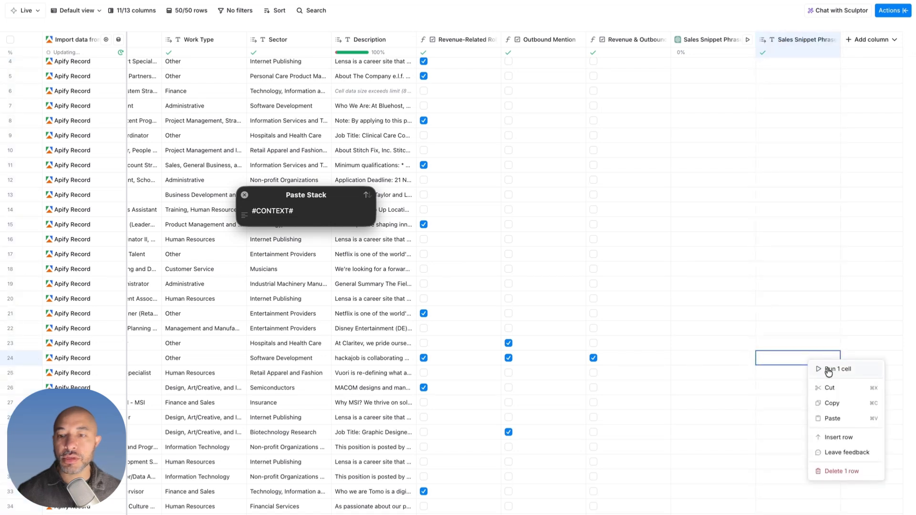
key("Escape")
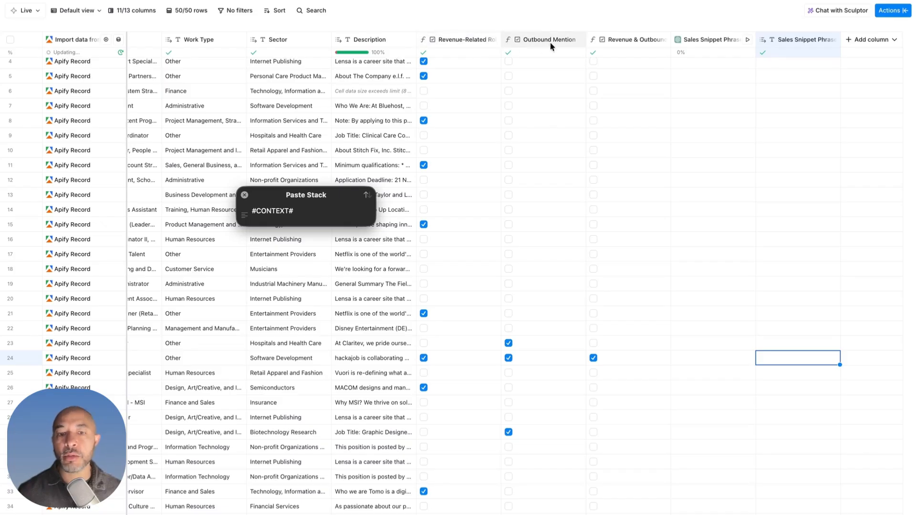
Run the Sales Snippet AI column for row 24 only, where Revenue & Outbound is checked.
left_click(748, 358)
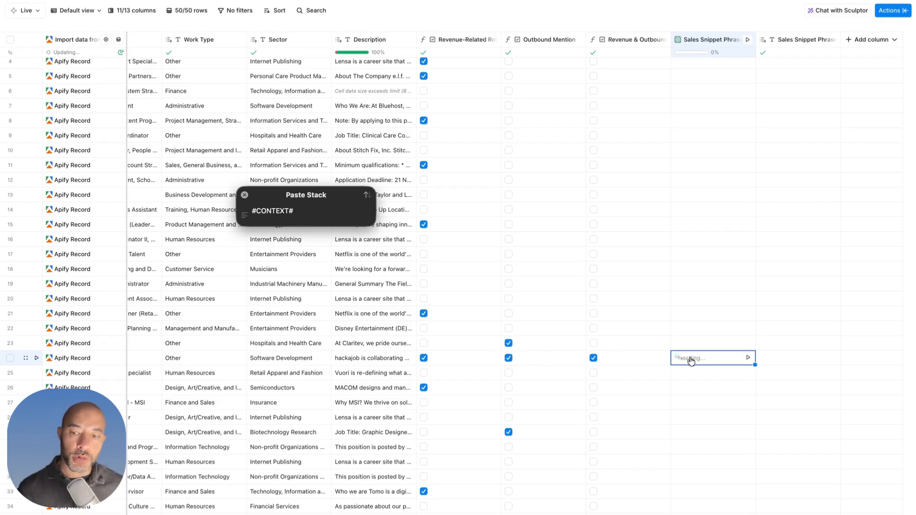
scroll(698, 363, "down", 1)
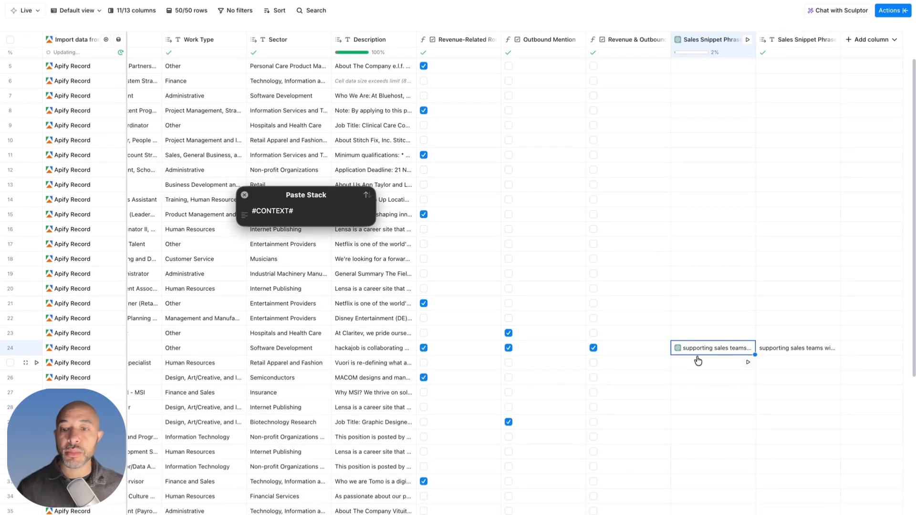
Open row 24's sales snippet text in full and examine how it words the need and outcome.
left_click(774, 351)
left_click(777, 350)
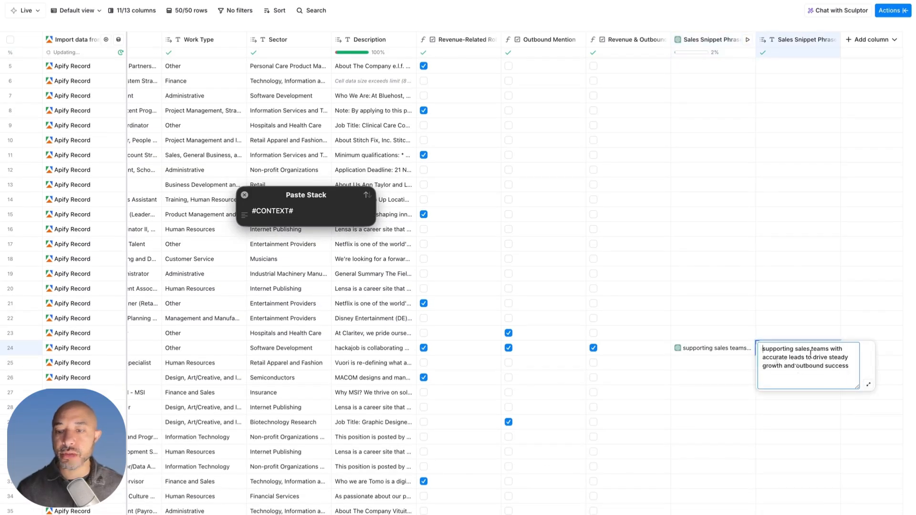
left_click_drag(765, 349, 816, 349)
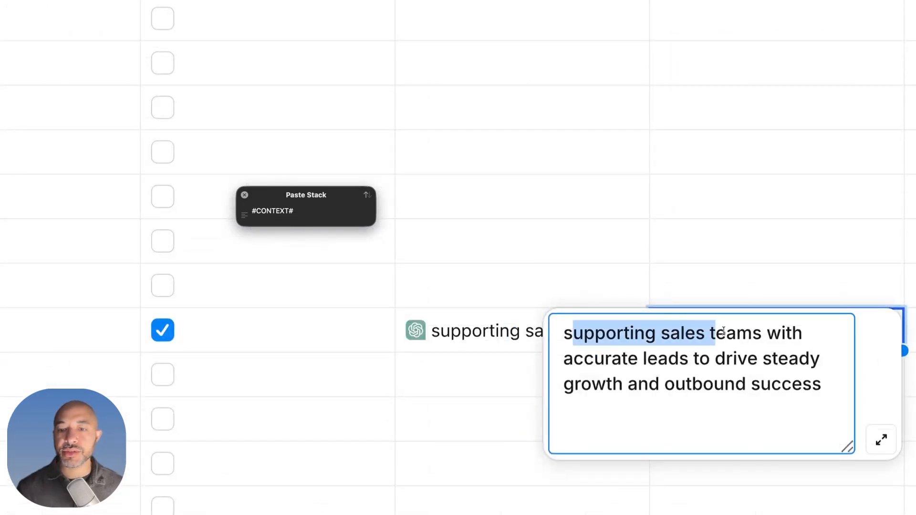
left_click_drag(723, 331, 634, 344)
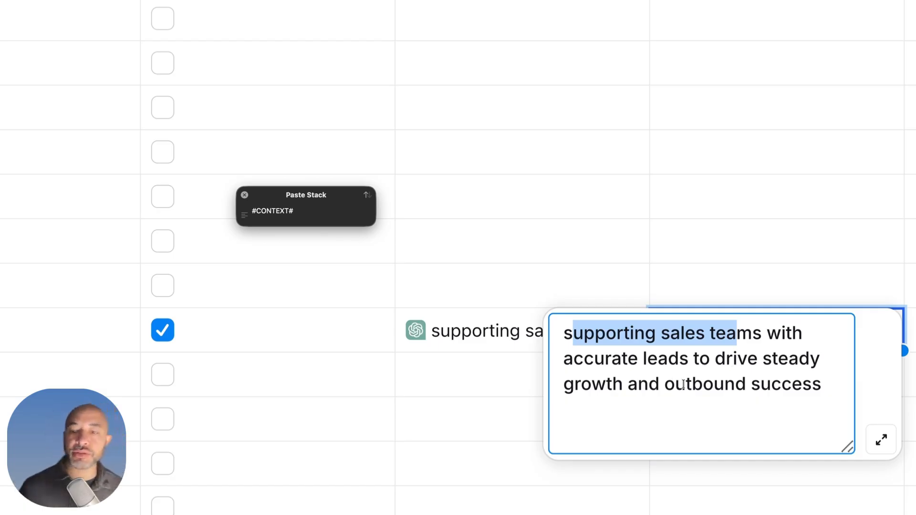
left_click(707, 391)
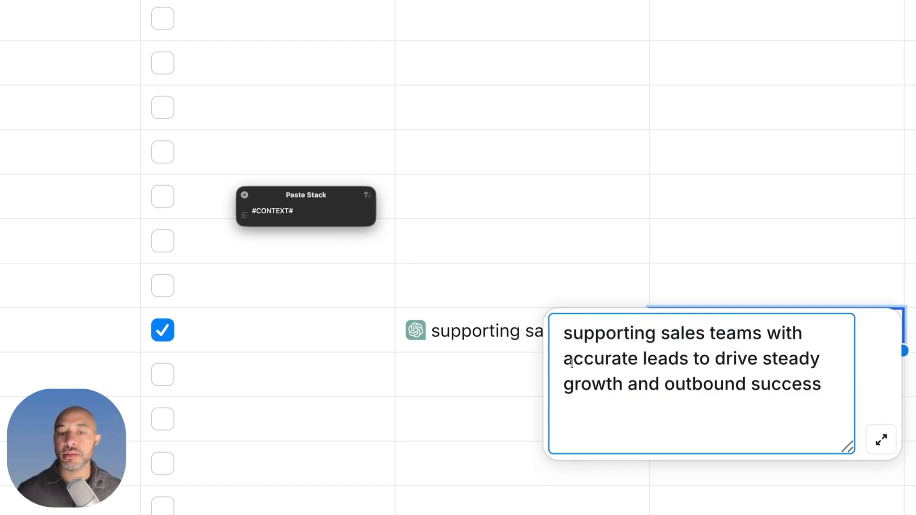
left_click_drag(564, 363, 685, 364)
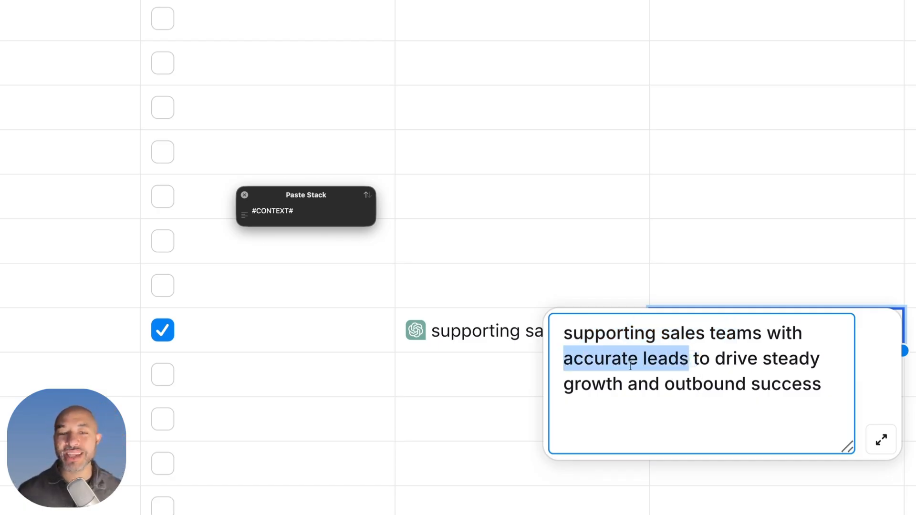
left_click(628, 385)
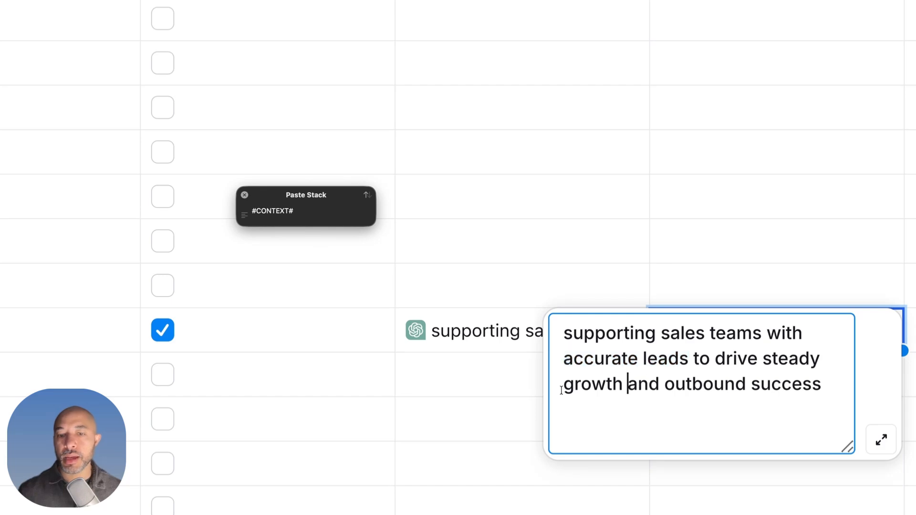
left_click_drag(564, 384, 824, 385)
left_click(848, 289)
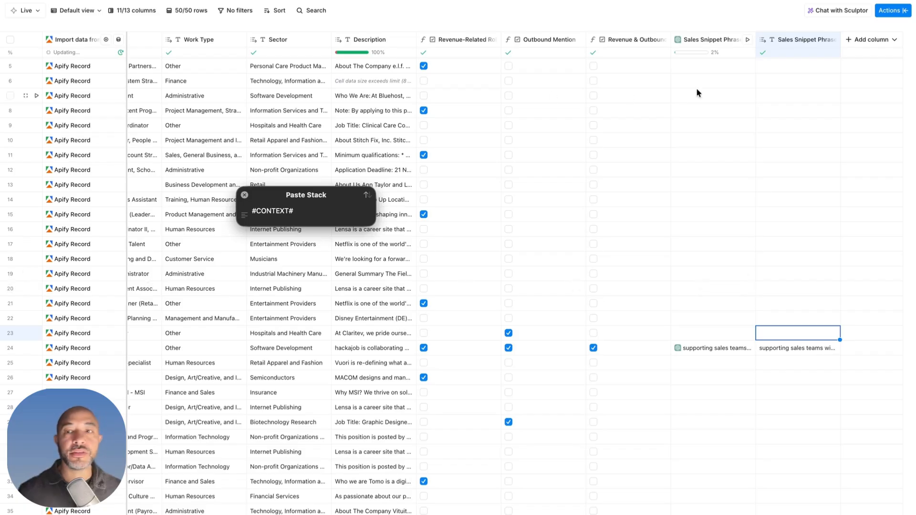
Add another Use AI column and paste in the #CONTEXT# prompt for a casual single-sentence outreach phrase under 30 words.
left_click(867, 39)
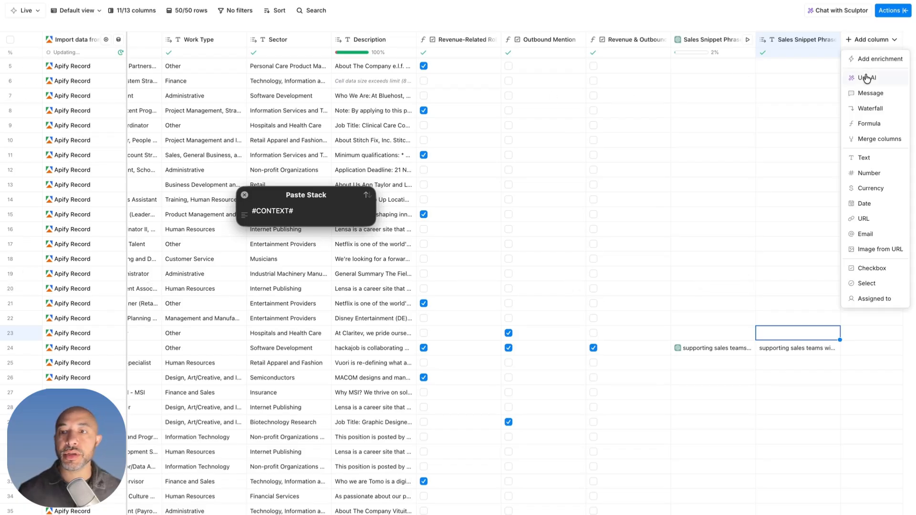
left_click(867, 78)
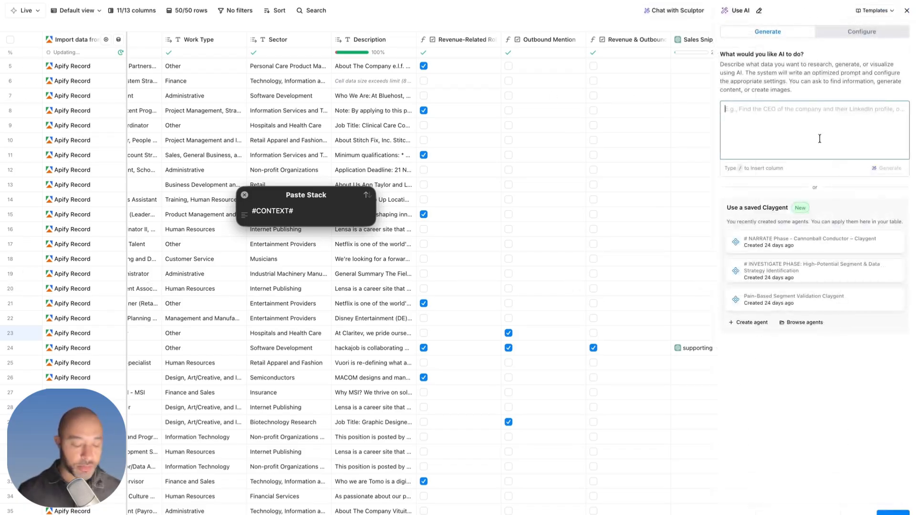
key("super+v")
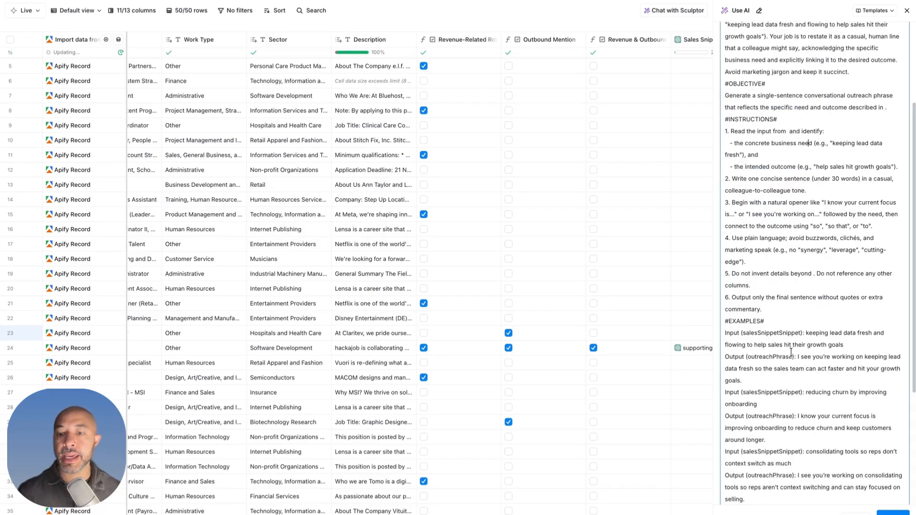
scroll(791, 352, "up", 5)
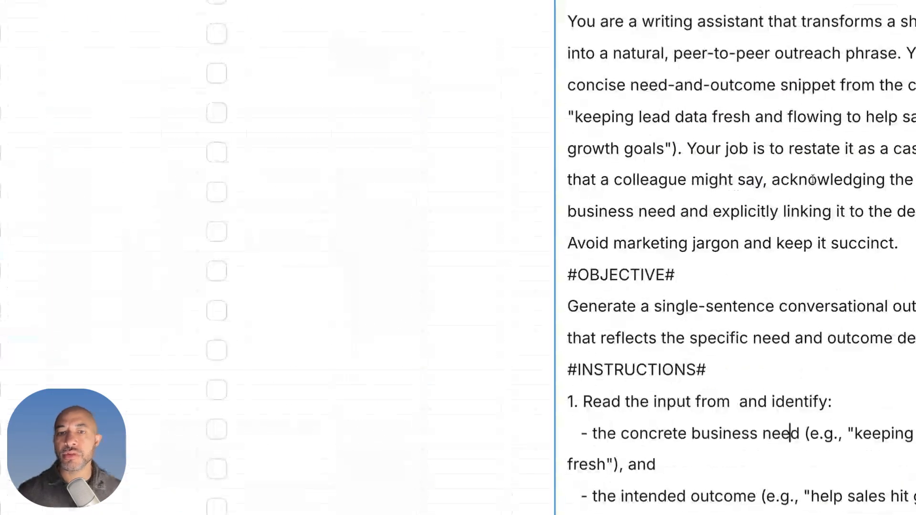
left_click_drag(609, 56, 886, 64)
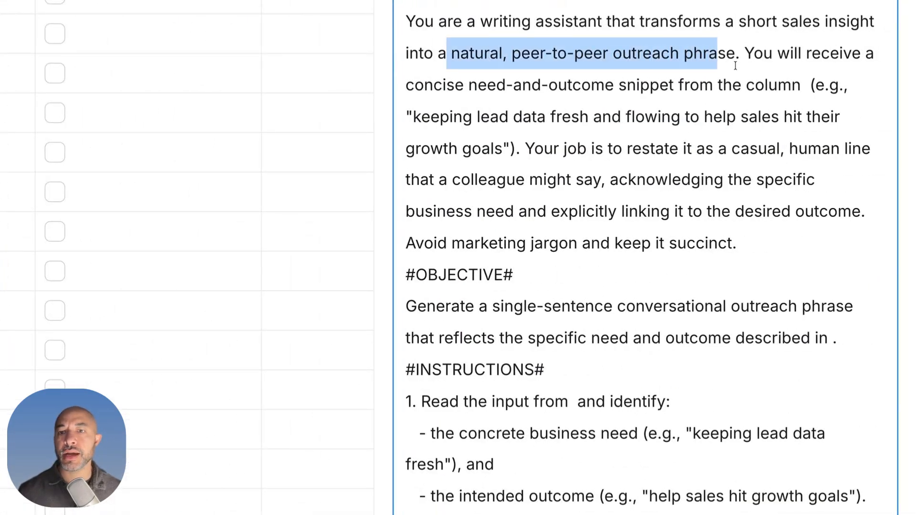
scroll(725, 71, "down", 1)
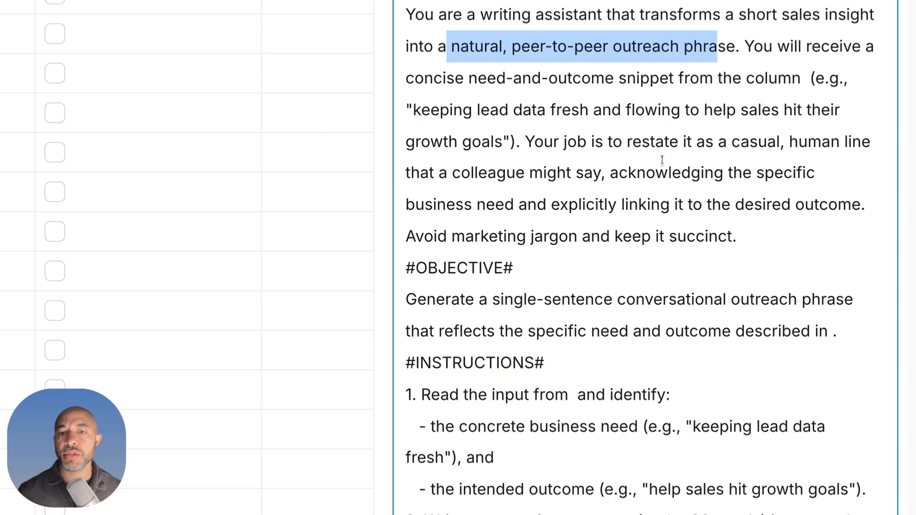
left_click_drag(603, 179, 866, 207)
left_click(632, 169, "shift")
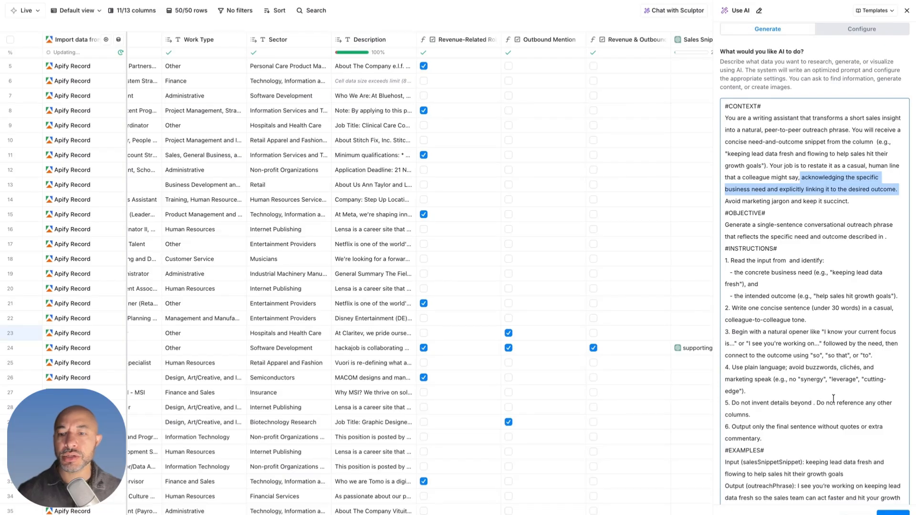
Generate the AI configuration from the pasted prompt, review it down to the outreachPhrase output, and save the new column.
scroll(833, 398, "down", 5)
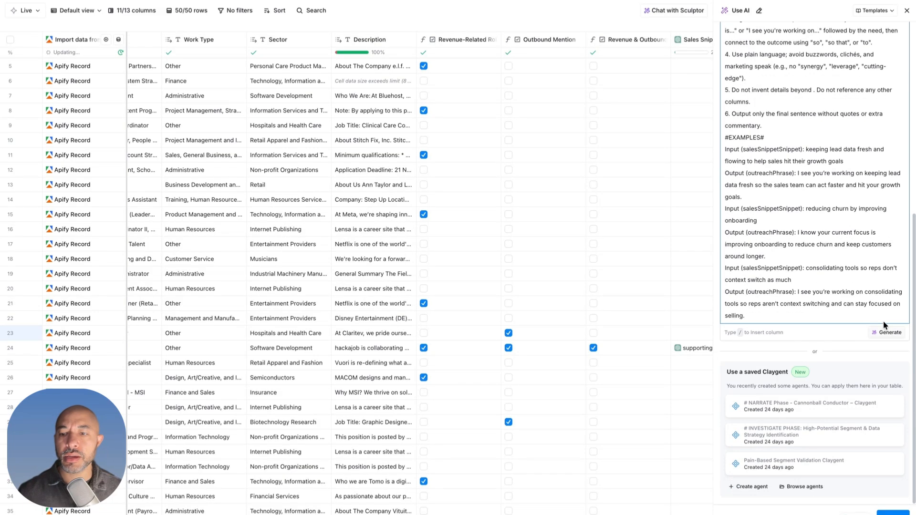
left_click(886, 388)
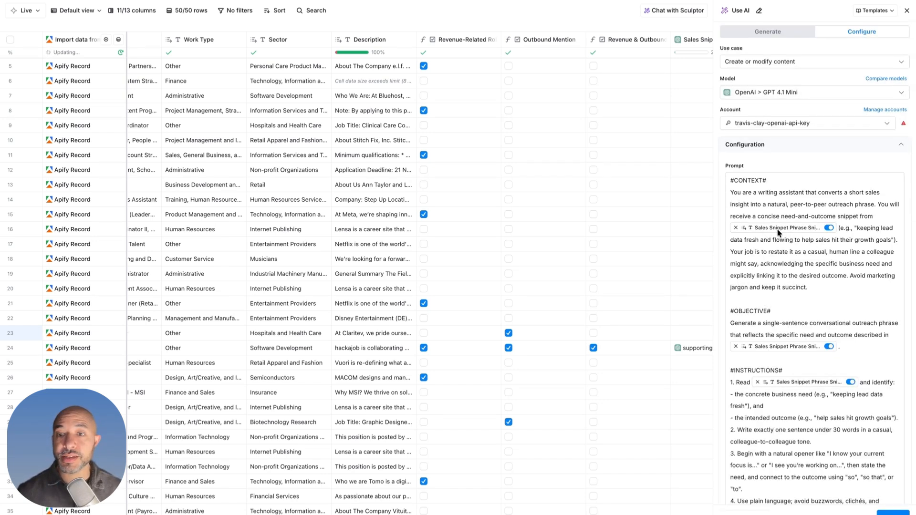
scroll(518, 48, "right", 4)
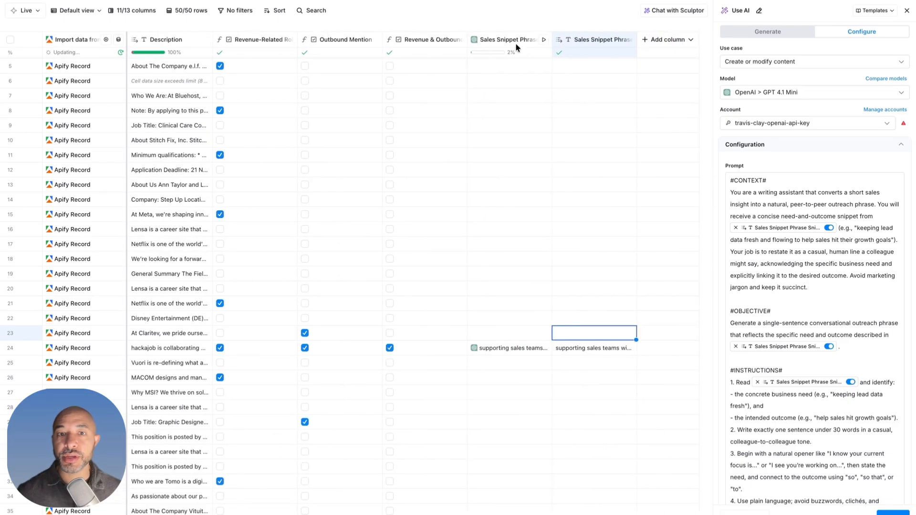
scroll(765, 254, "down", 3)
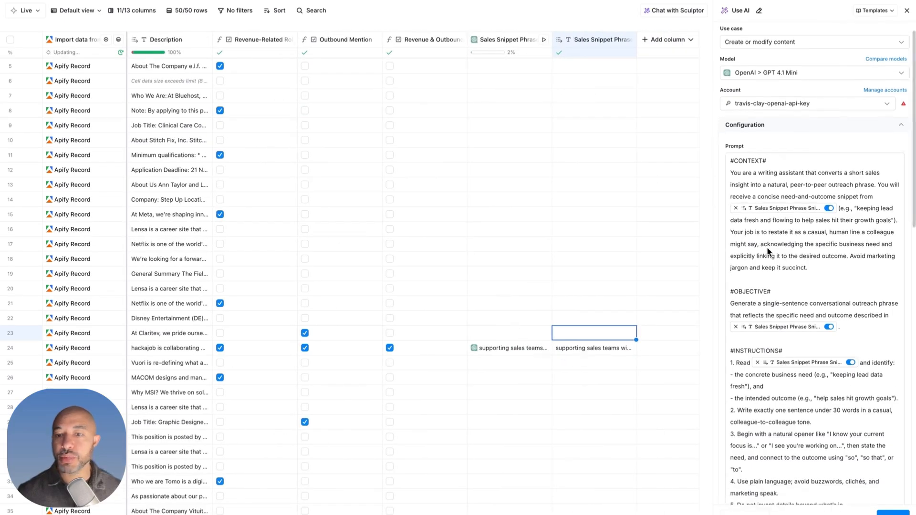
scroll(763, 262, "down", 15)
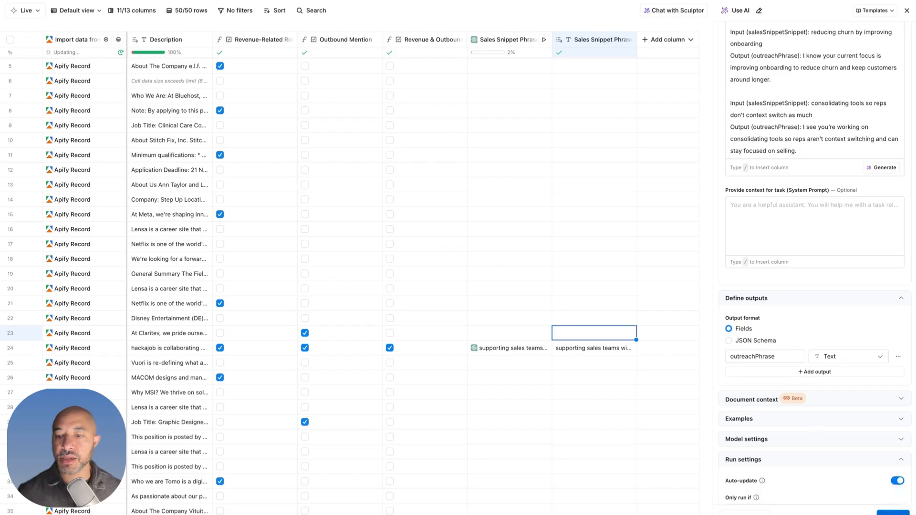
left_click(893, 513)
left_click(812, 502)
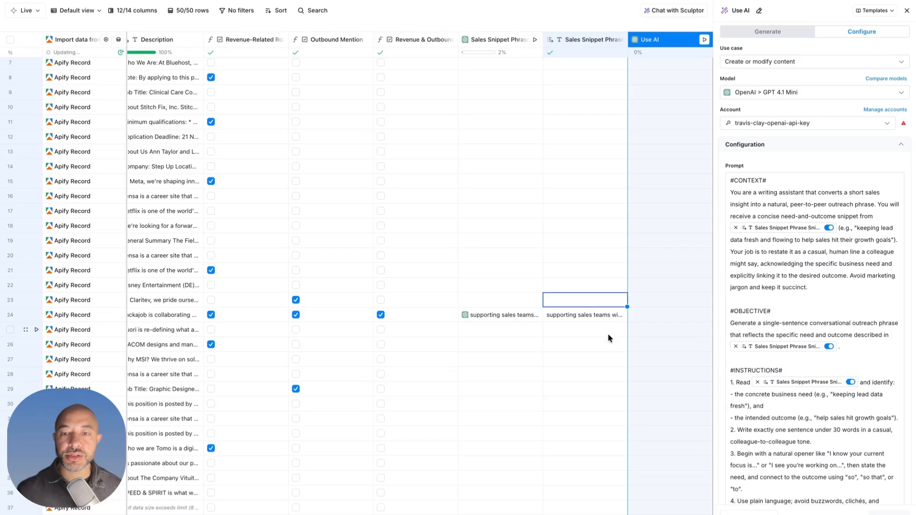
Name the new AI column Outreach Phrase and run it for row 24 only.
left_click(551, 316)
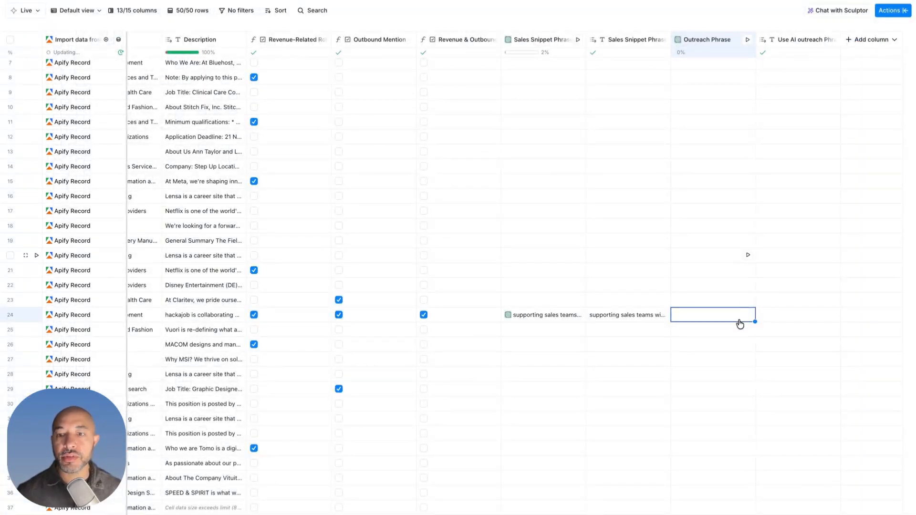
left_click(750, 317)
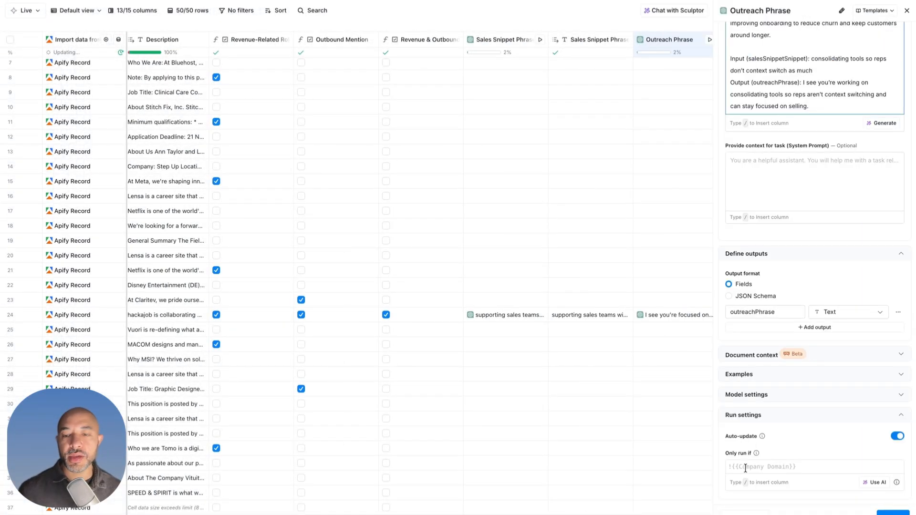
Describe an AI-generated run condition for the Outreach Phrase column: only run if Sales Snippet Phrase Snippet is populated, not empty.
left_click(745, 467)
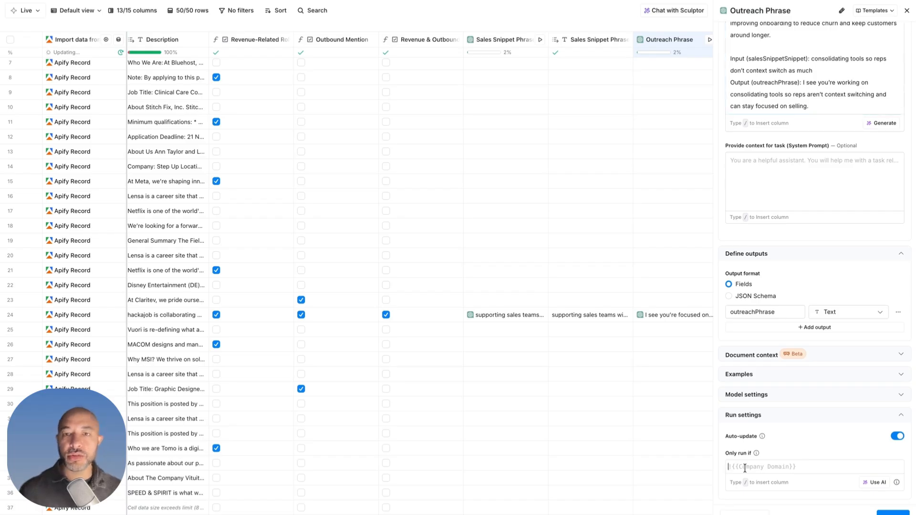
left_click(873, 483)
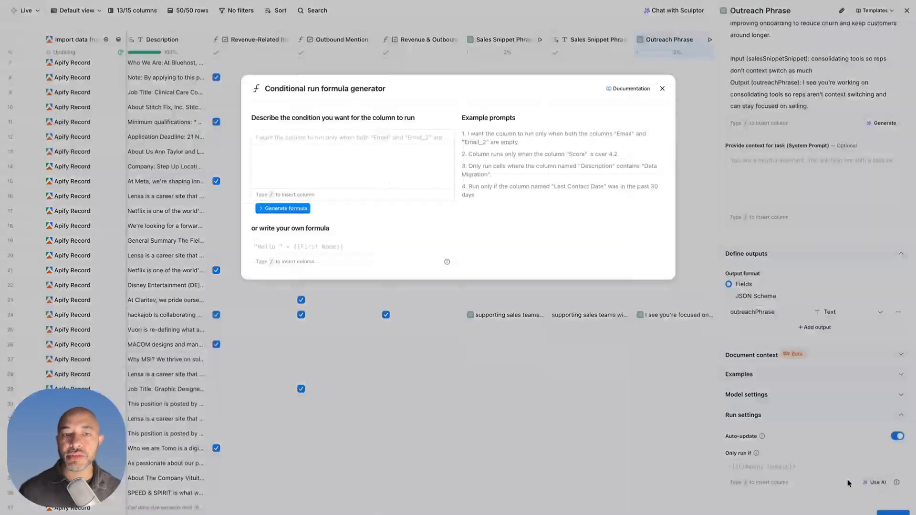
left_click(312, 158)
type("/sale")
left_click(320, 256)
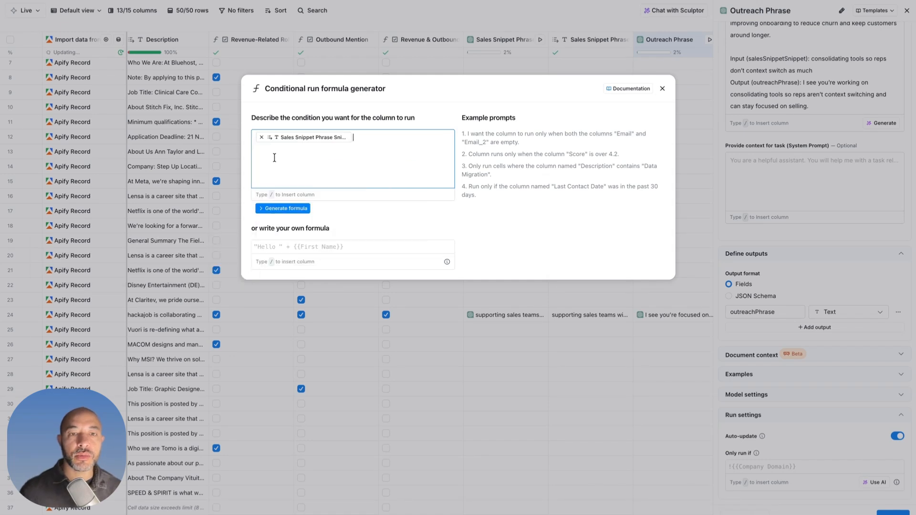
key("Home")
type("Only run if Sales Sn")
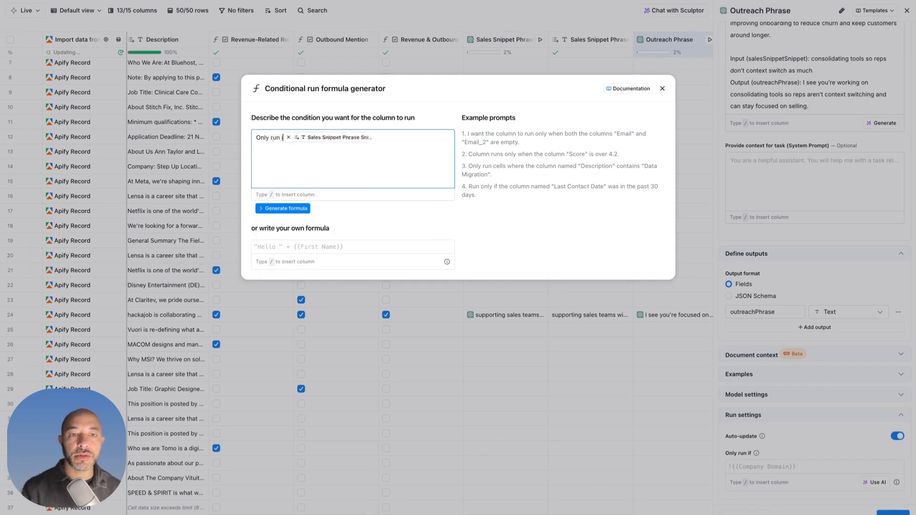
type("ippet Phrase Sni... is")
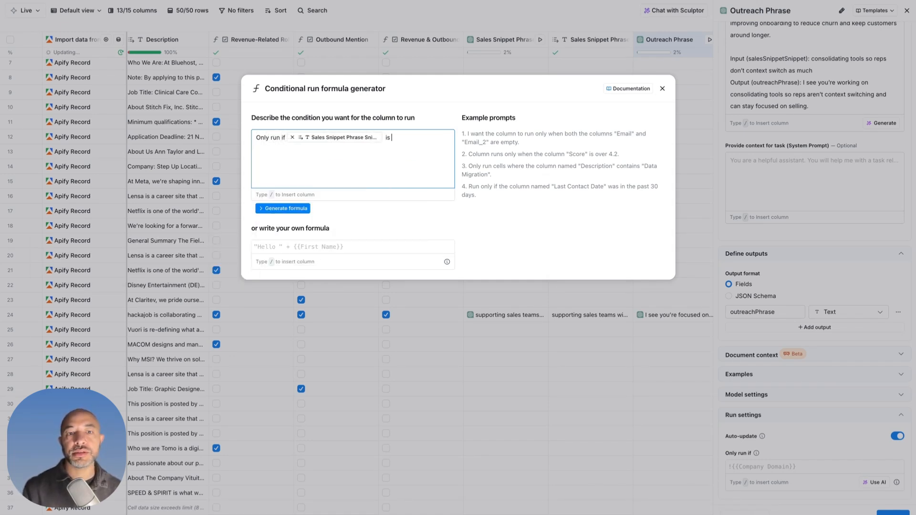
type(" populated, not empty")
Generate the formula from the described condition, accept it as the Only run if rule, and save the column settings.
left_click(283, 208)
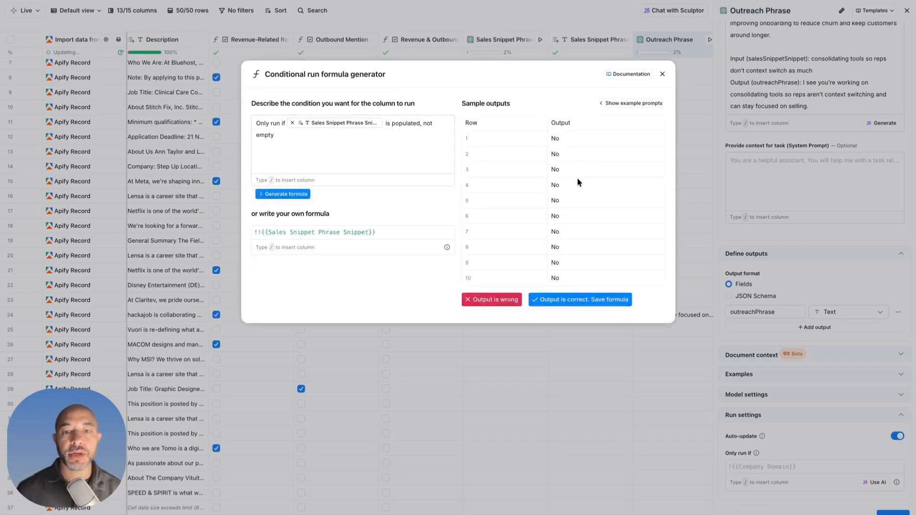
left_click(579, 299)
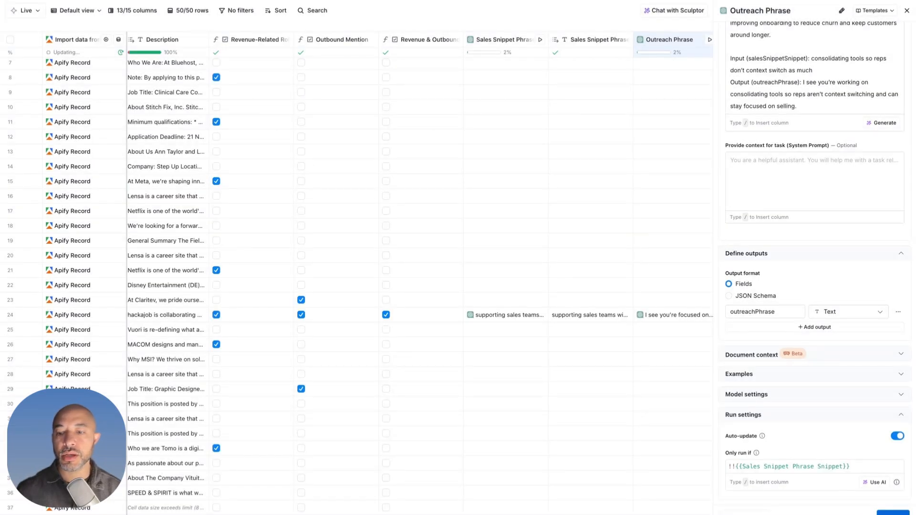
left_click(892, 513)
left_click(818, 499)
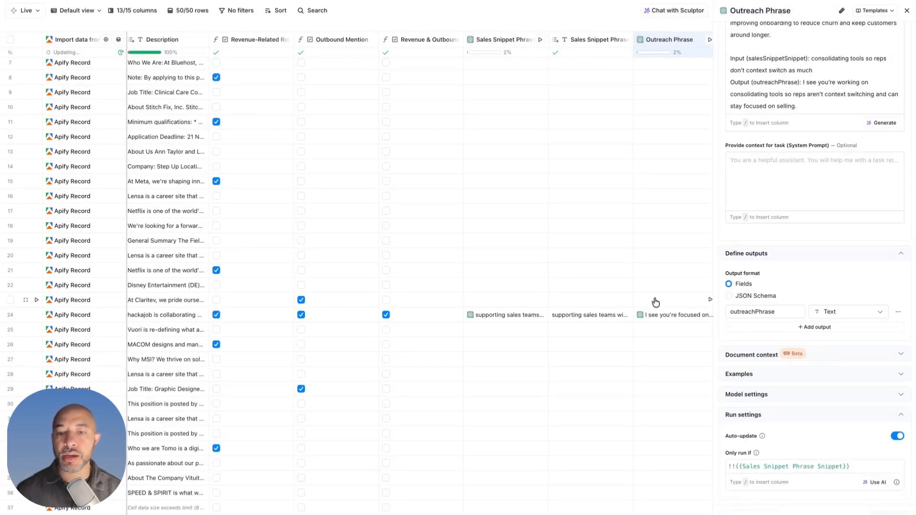
Test the run condition by running Outreach Phrase on row 23, which has no sales snippet, and view that cell's details.
left_click(674, 303)
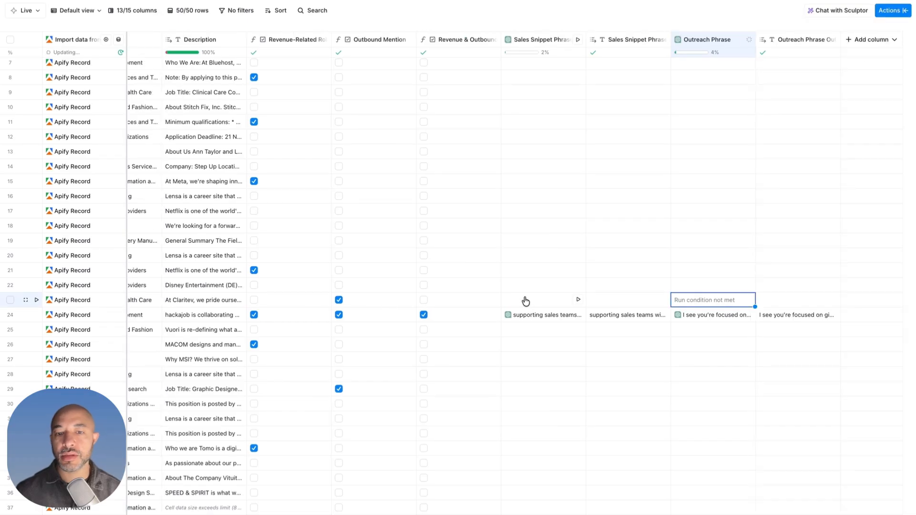
left_click(592, 302)
left_click(711, 301)
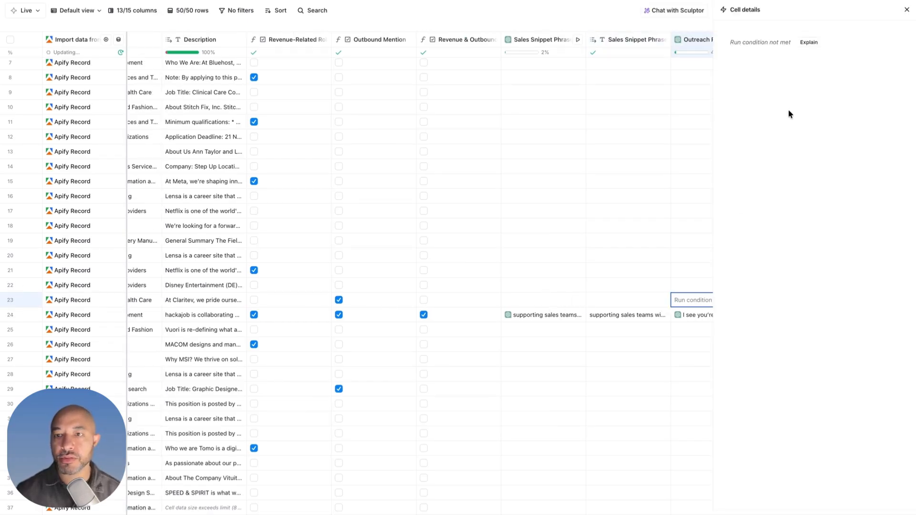
left_click(911, 14)
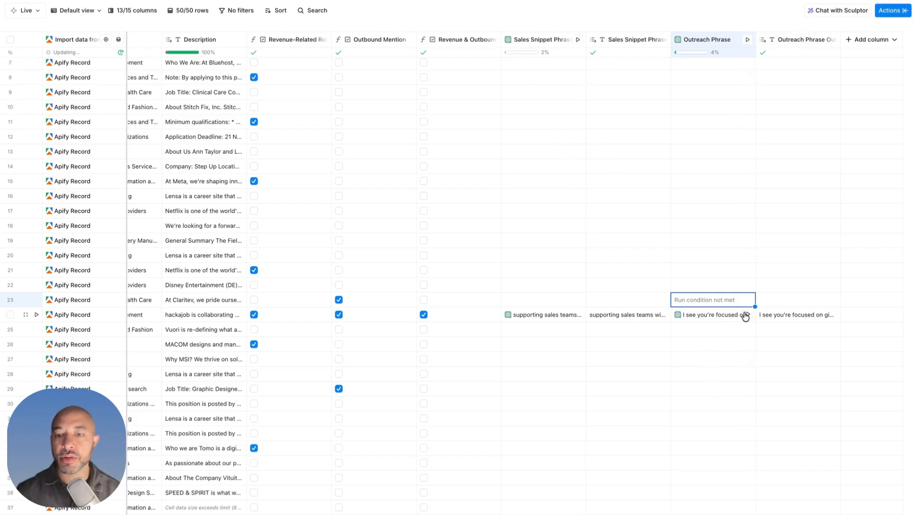
Compare row 24's full outreach phrase with its source sales snippet, examining how the leads, growth and outbound wording carries over.
left_click(784, 318)
left_click(783, 318)
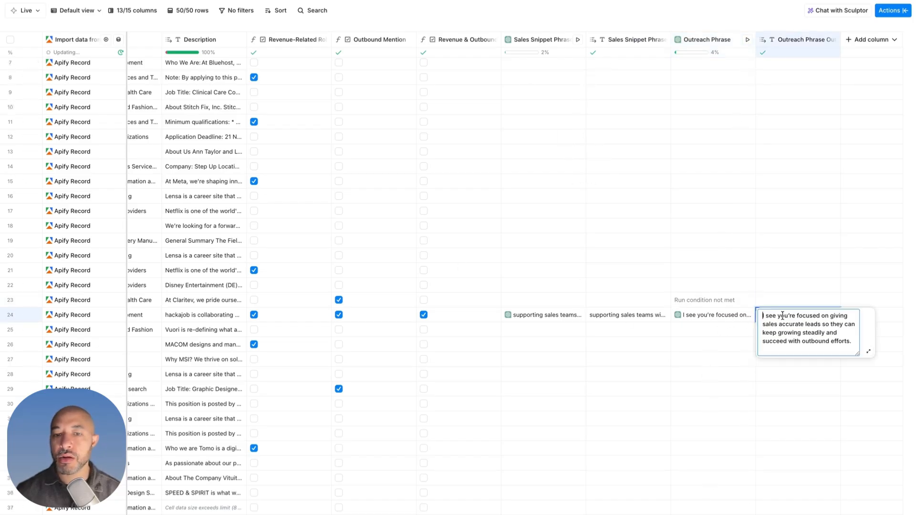
left_click(545, 317)
double_click(632, 317)
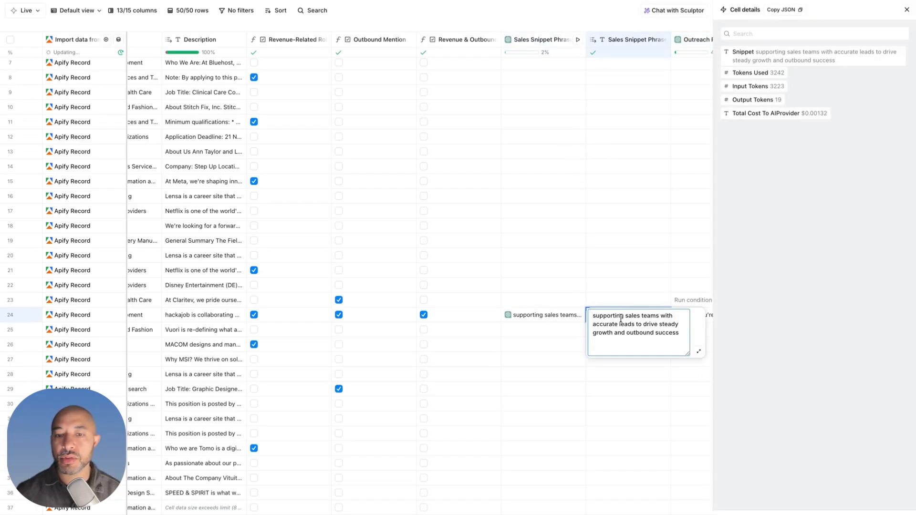
left_click_drag(622, 318, 677, 334)
left_click(626, 333)
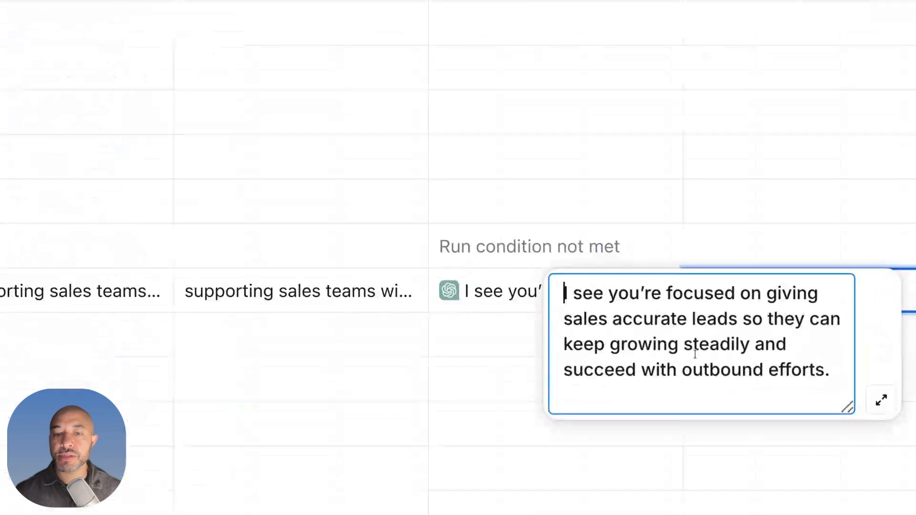
left_click_drag(586, 325, 724, 321)
left_click_drag(650, 344, 718, 346)
left_click_drag(623, 371, 785, 372)
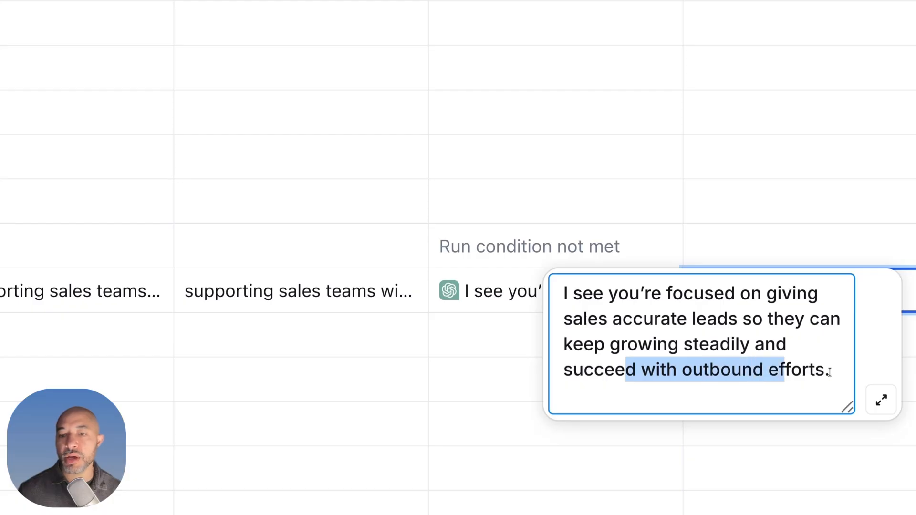
left_click(833, 371)
left_click(747, 250)
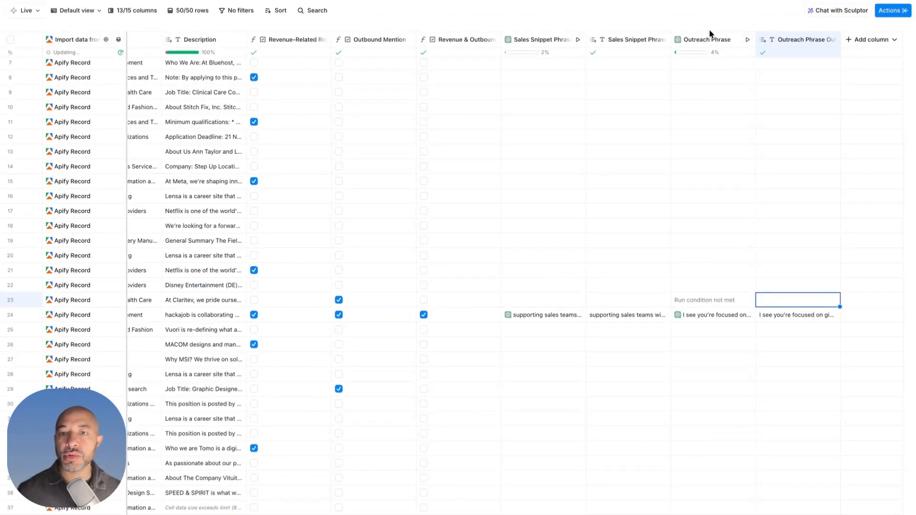
Open the Outreach Phrase prompt, start an item 7 beneath instruction 6 in the #INSTRUCTIONS# section, and close the column settings.
double_click(710, 40)
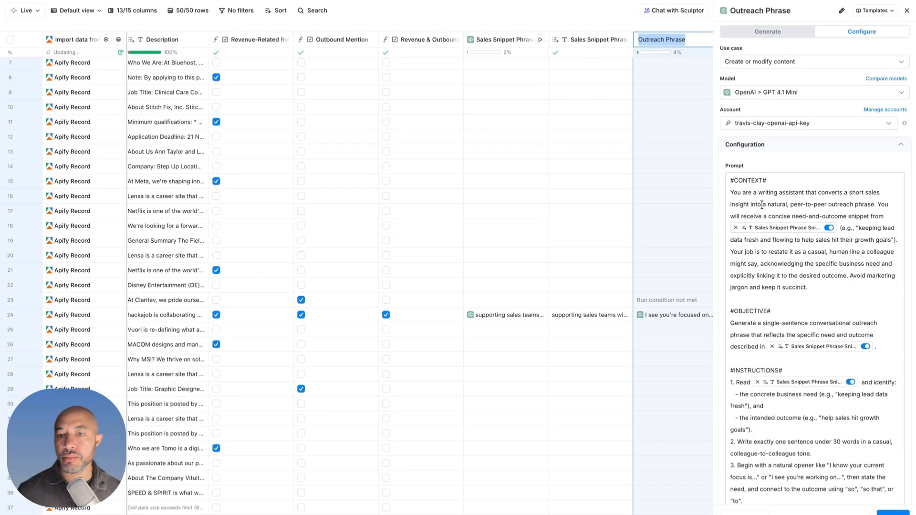
left_click(762, 205)
scroll(768, 339, "down", 1)
scroll(769, 340, "down", 5)
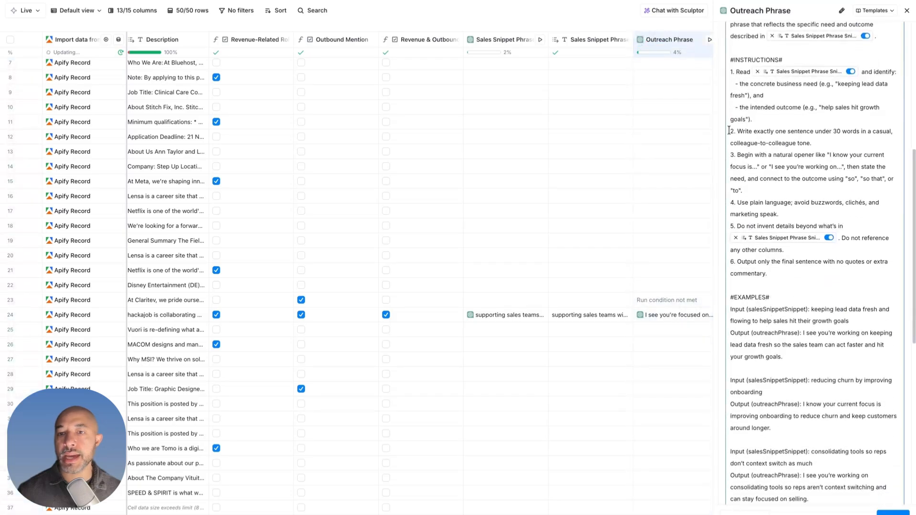
left_click(777, 273)
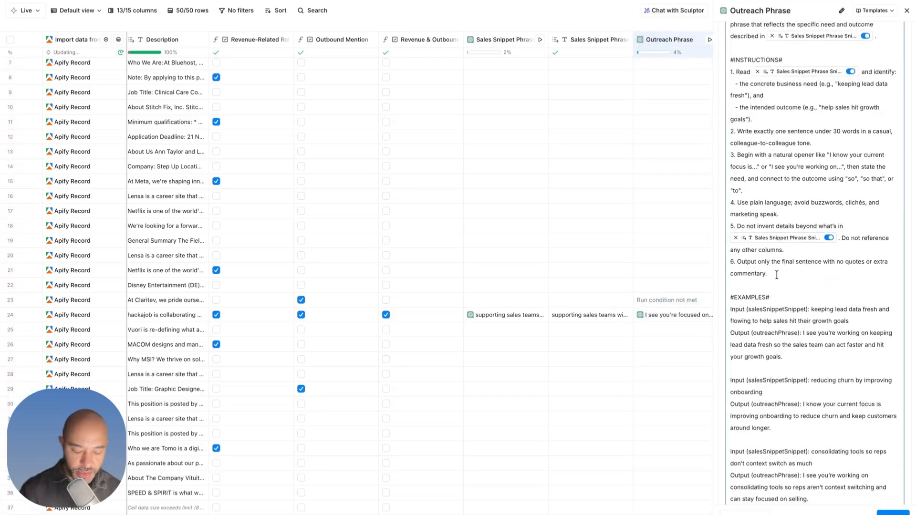
key("Return")
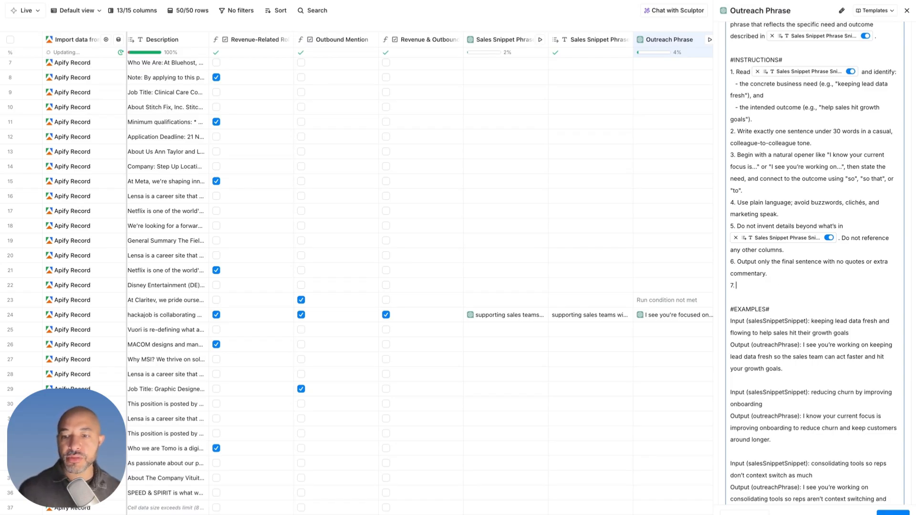
key("Escape")
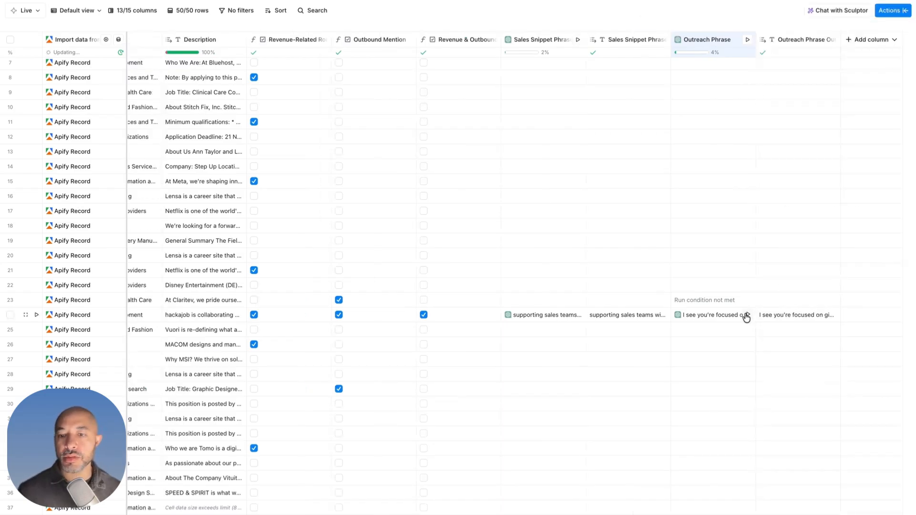
Rerun Outreach Phrase for row 24 and read the regenerated sentence in full.
left_click(745, 316)
left_click(748, 314)
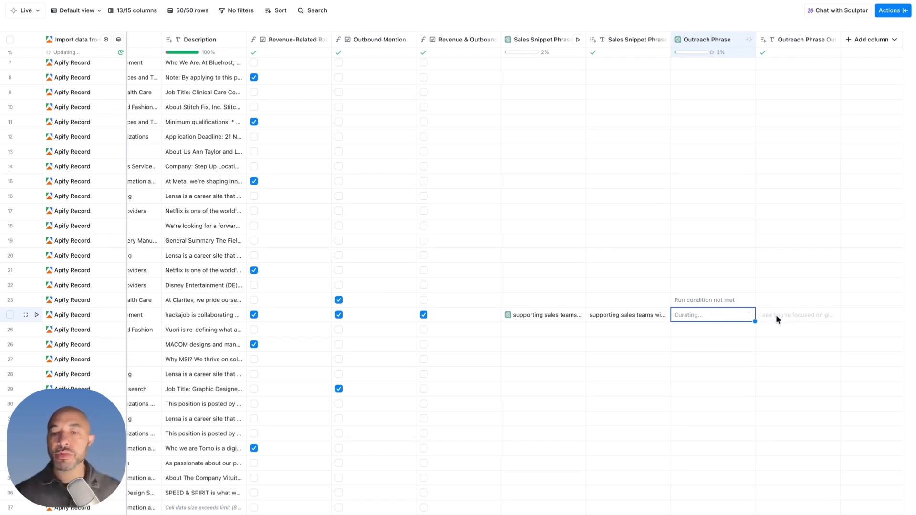
double_click(776, 316)
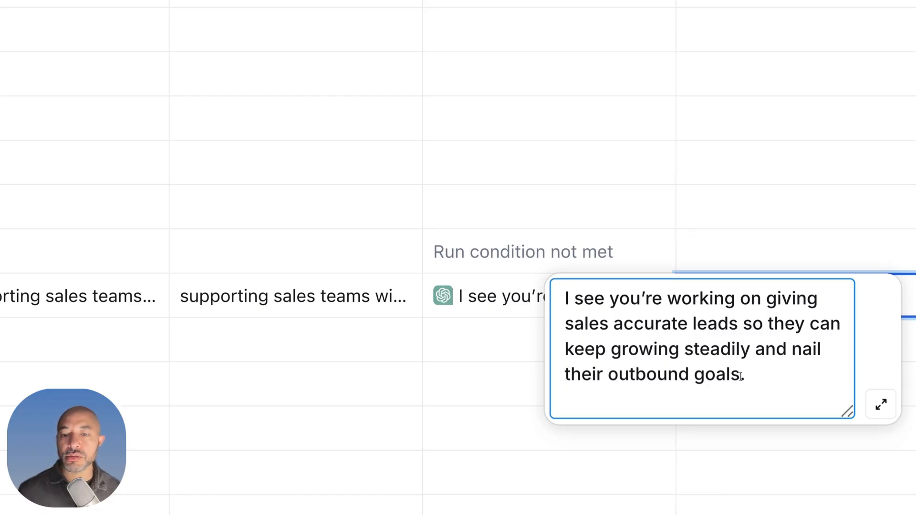
left_click_drag(739, 375, 693, 328)
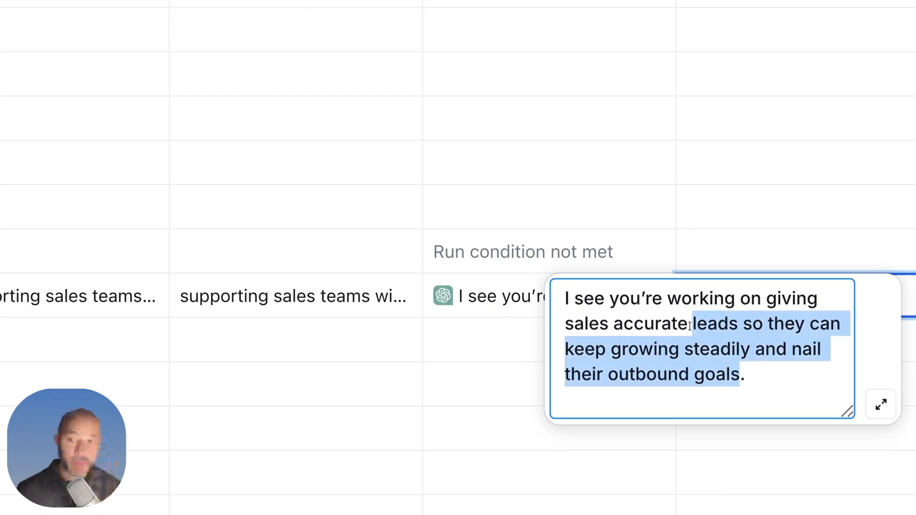
left_click(690, 327)
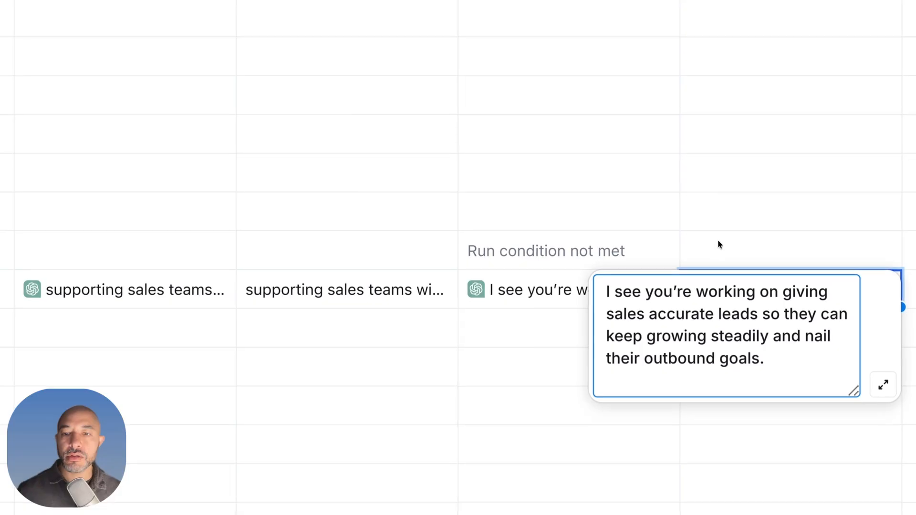
left_click(719, 244)
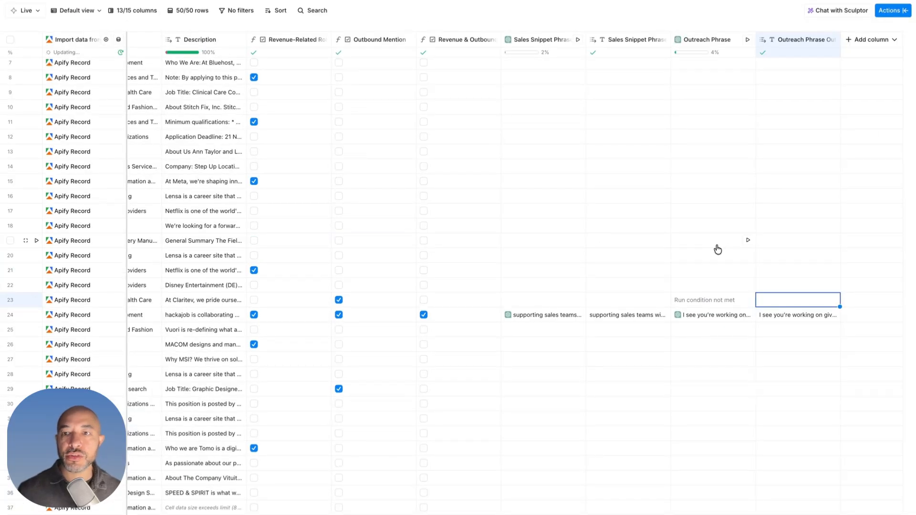